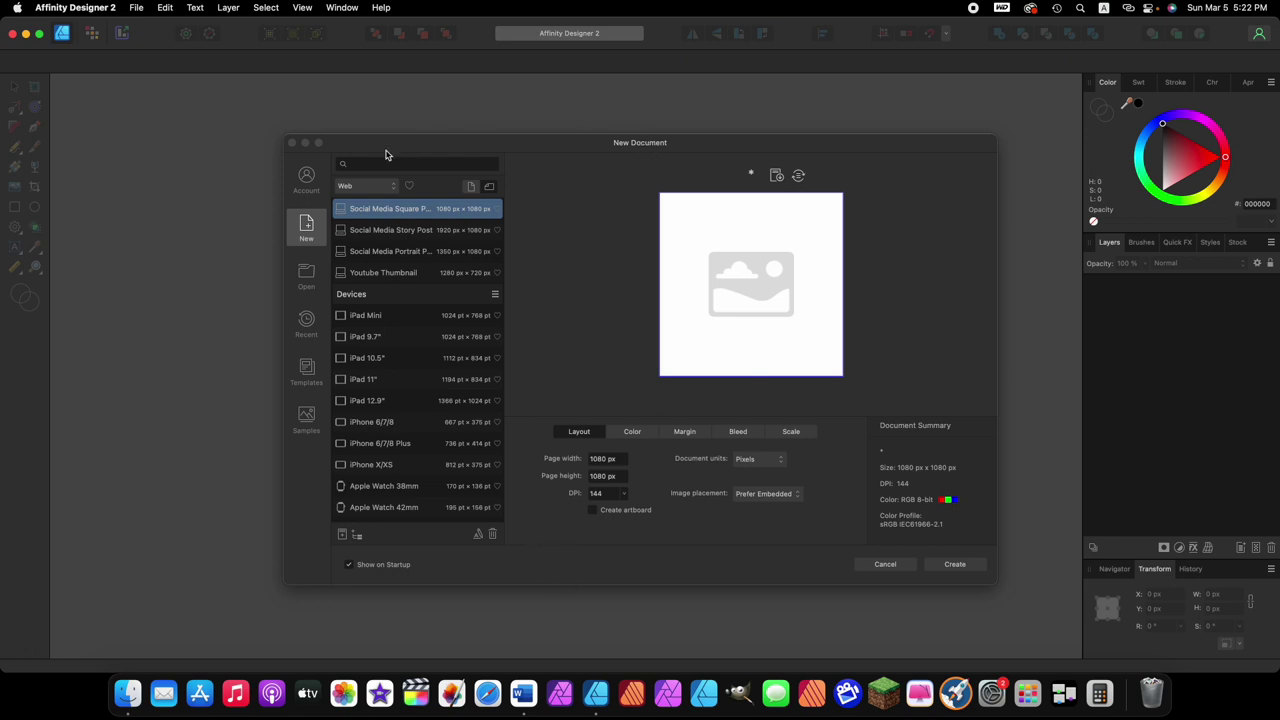
- Create a 1080 × 1080 px document from the Social Media Square preset with a transparent background
left_click(291, 144)
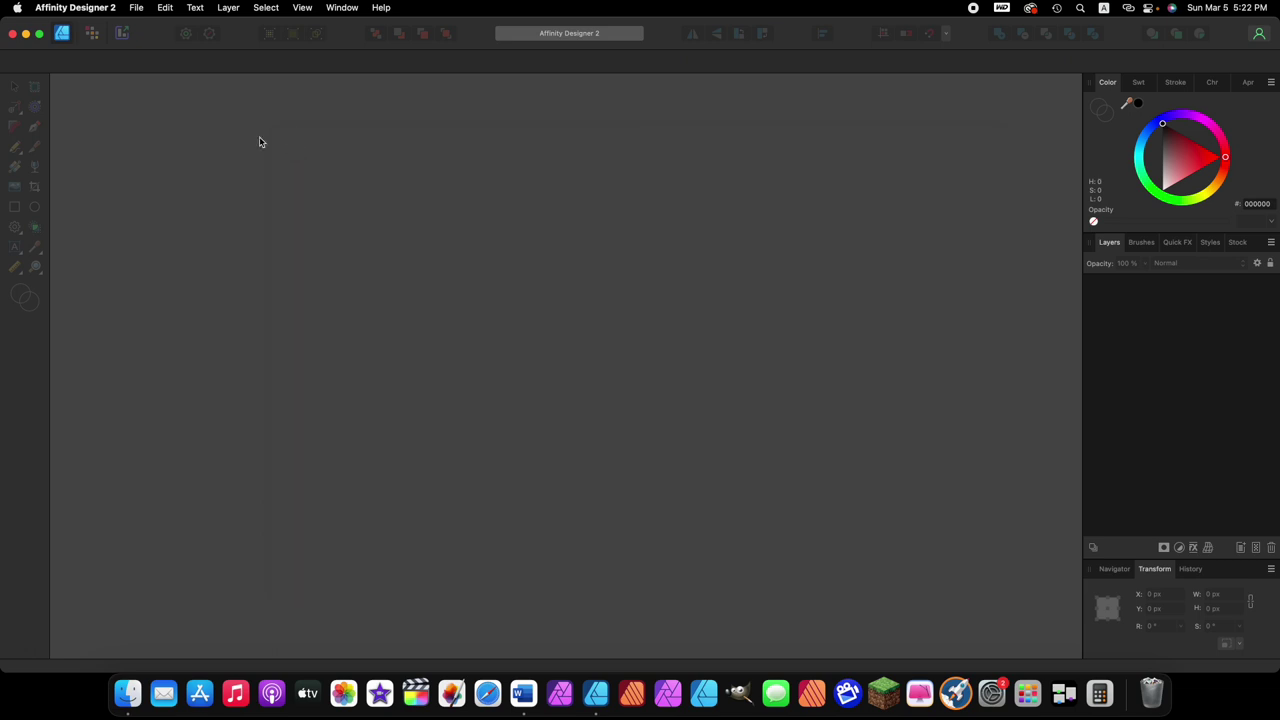
left_click(136, 8)
left_click(140, 27)
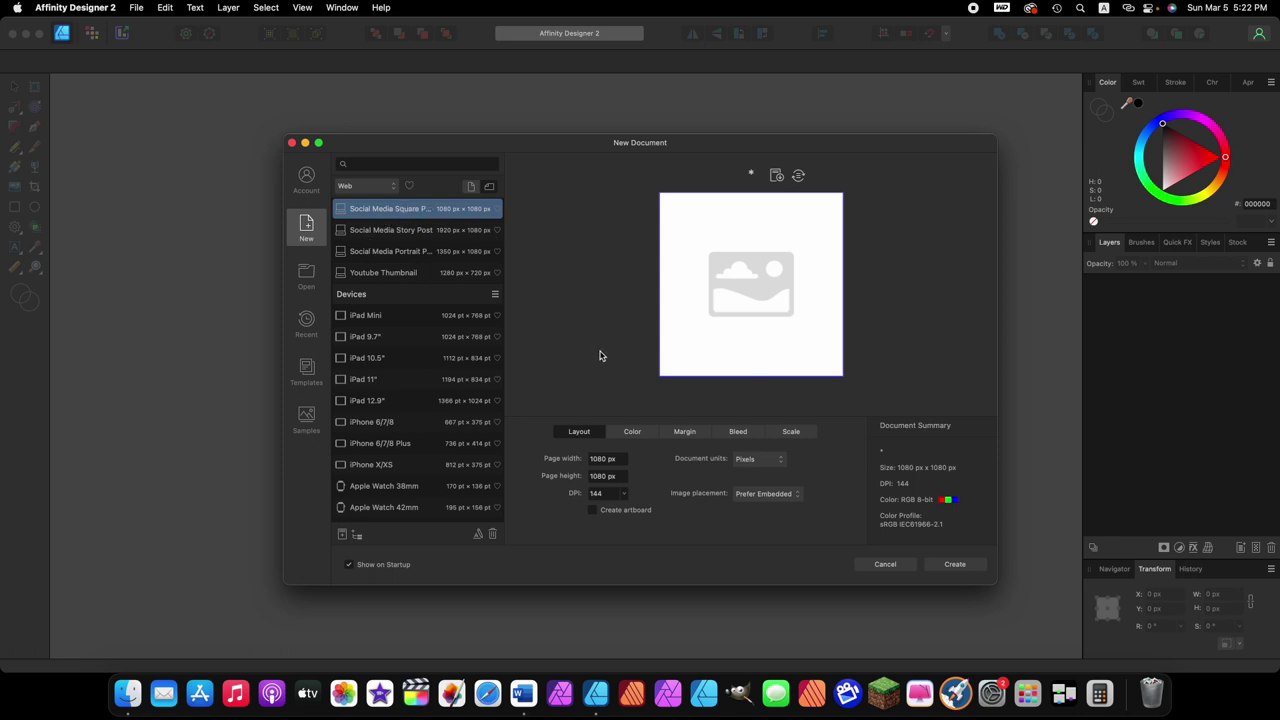
left_click(632, 434)
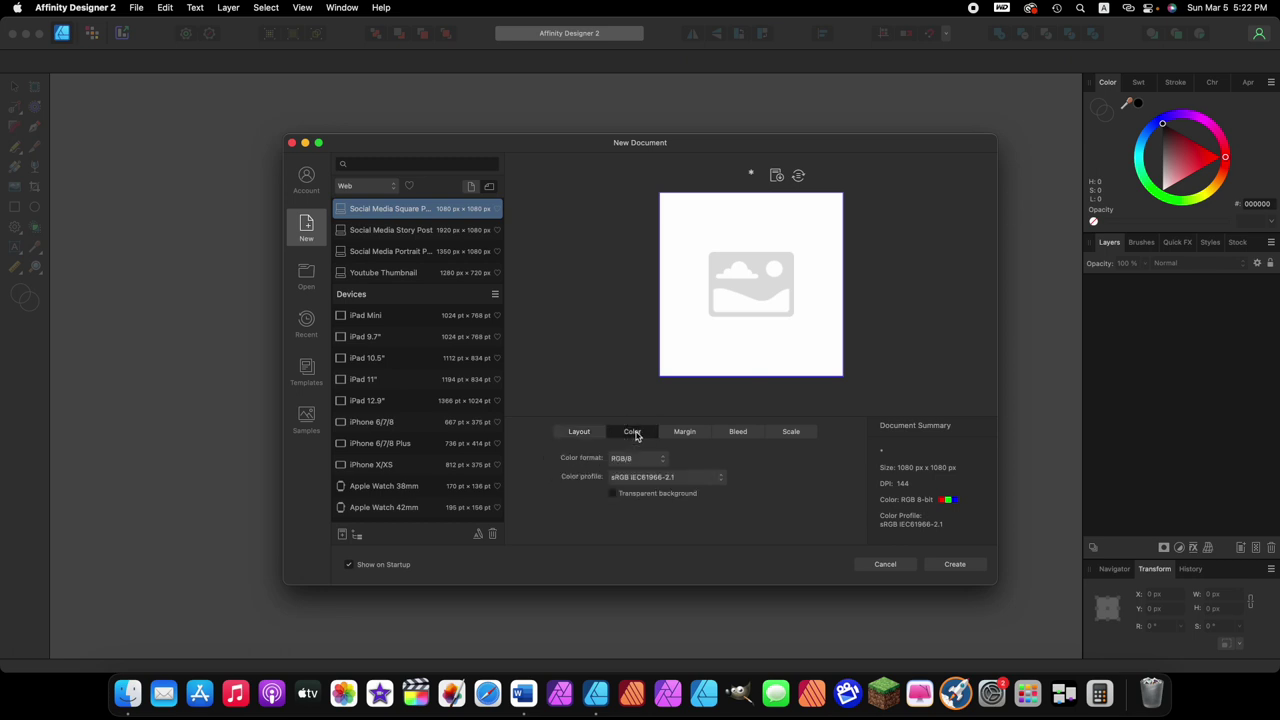
left_click(613, 494)
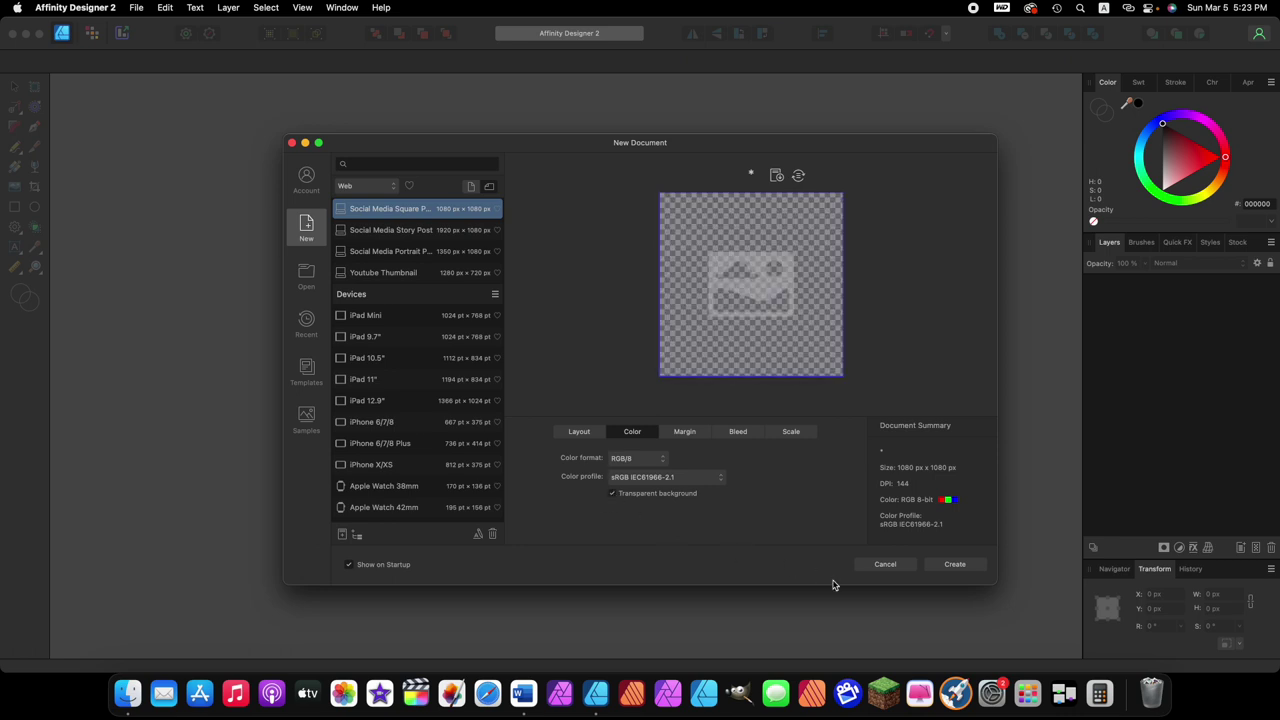
left_click(955, 566)
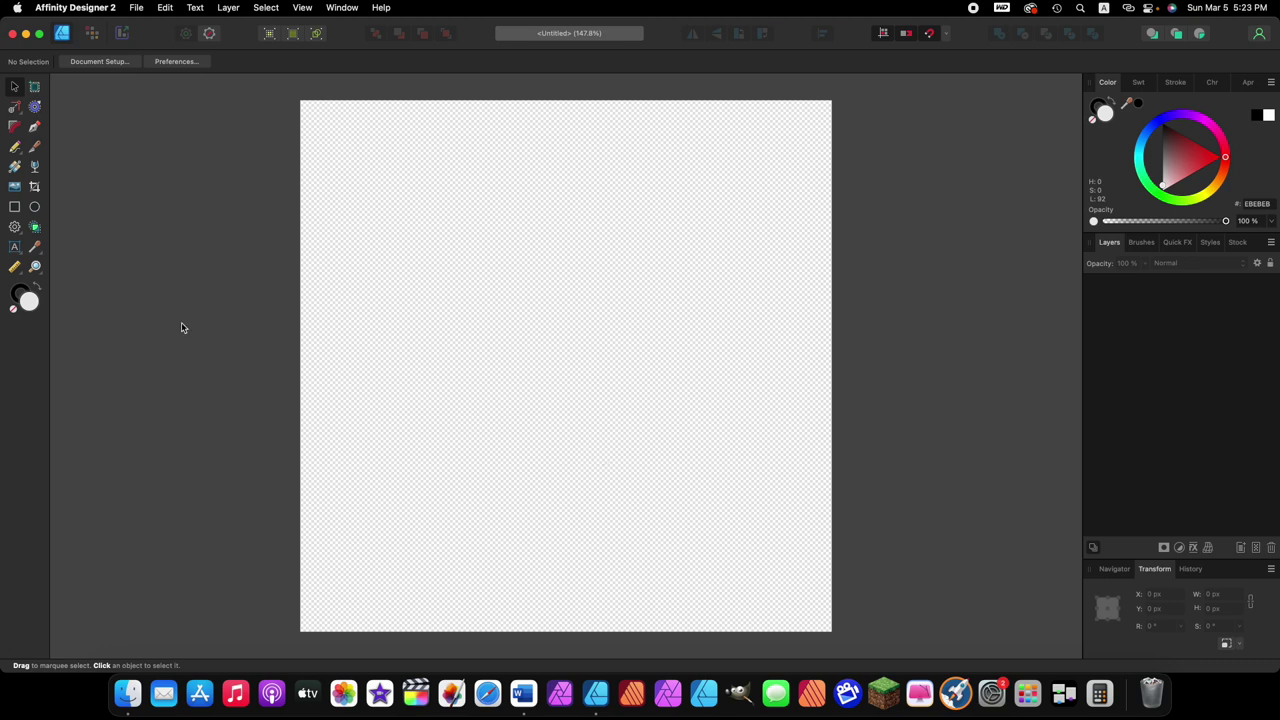
- Draw a cog about 836 px wide and high, snapped to the page centre and growing outward from it
left_click(17, 233)
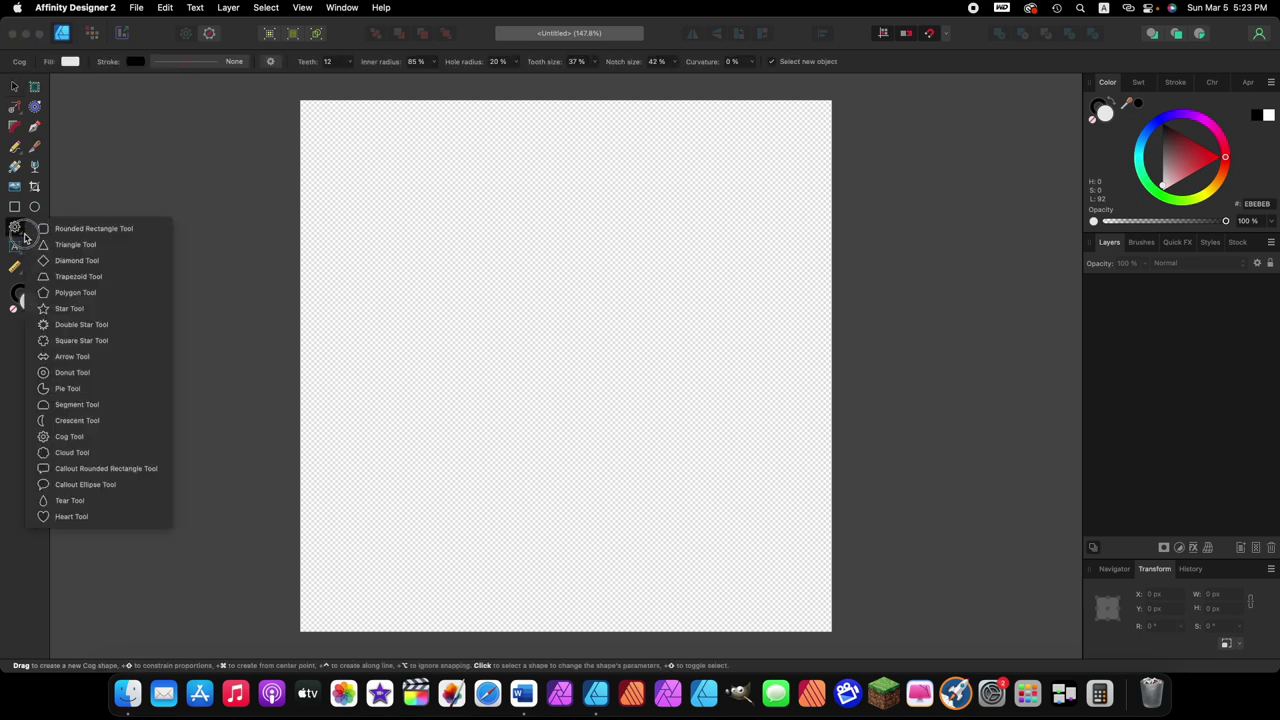
left_click(56, 229)
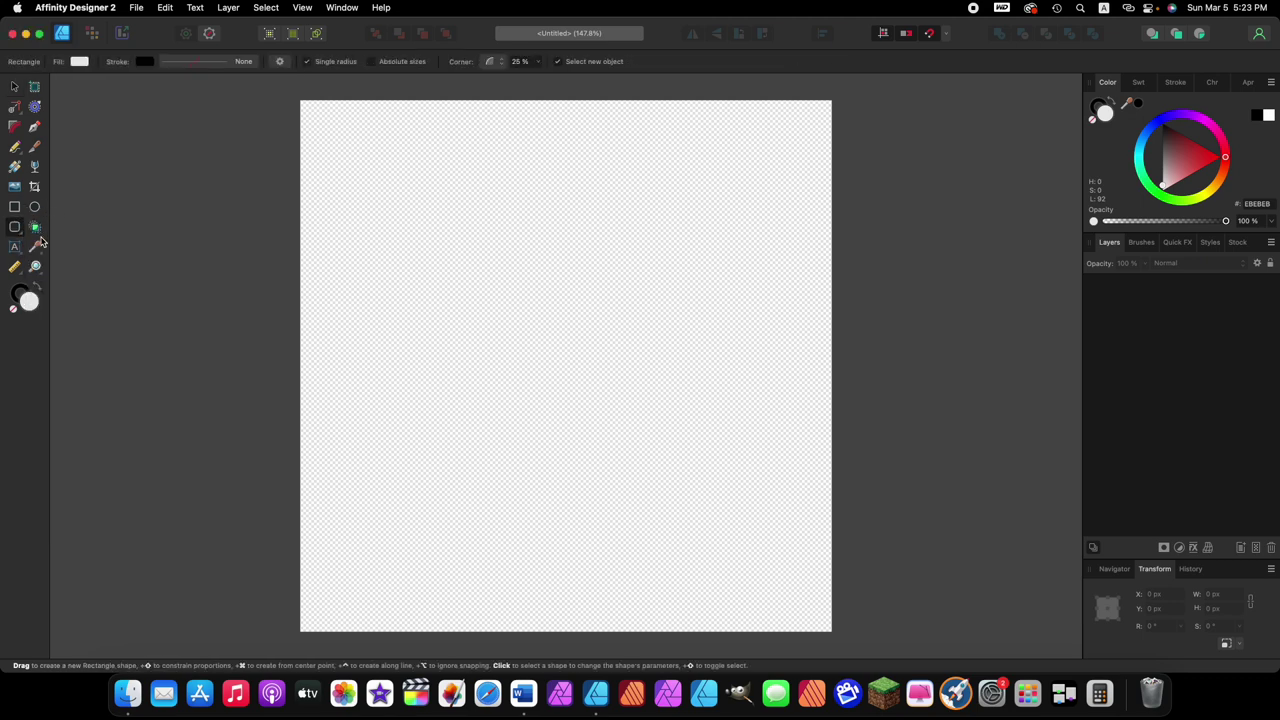
left_click(17, 232)
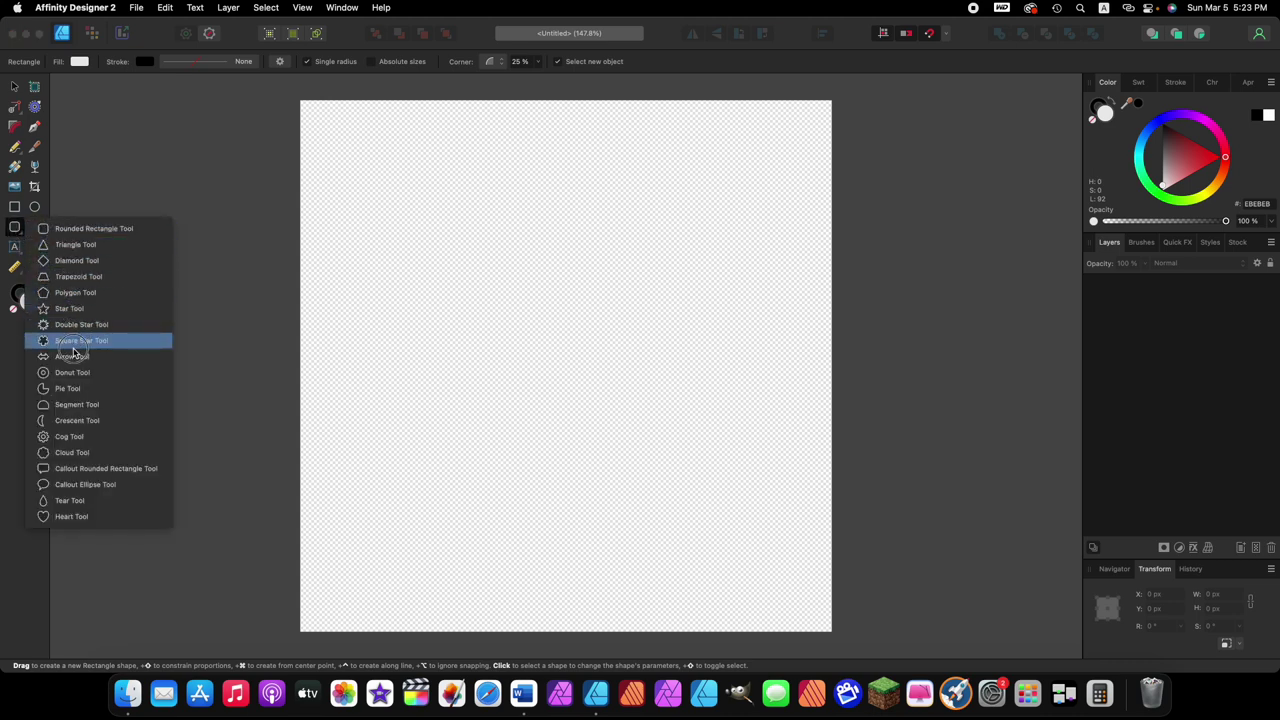
left_click(71, 438)
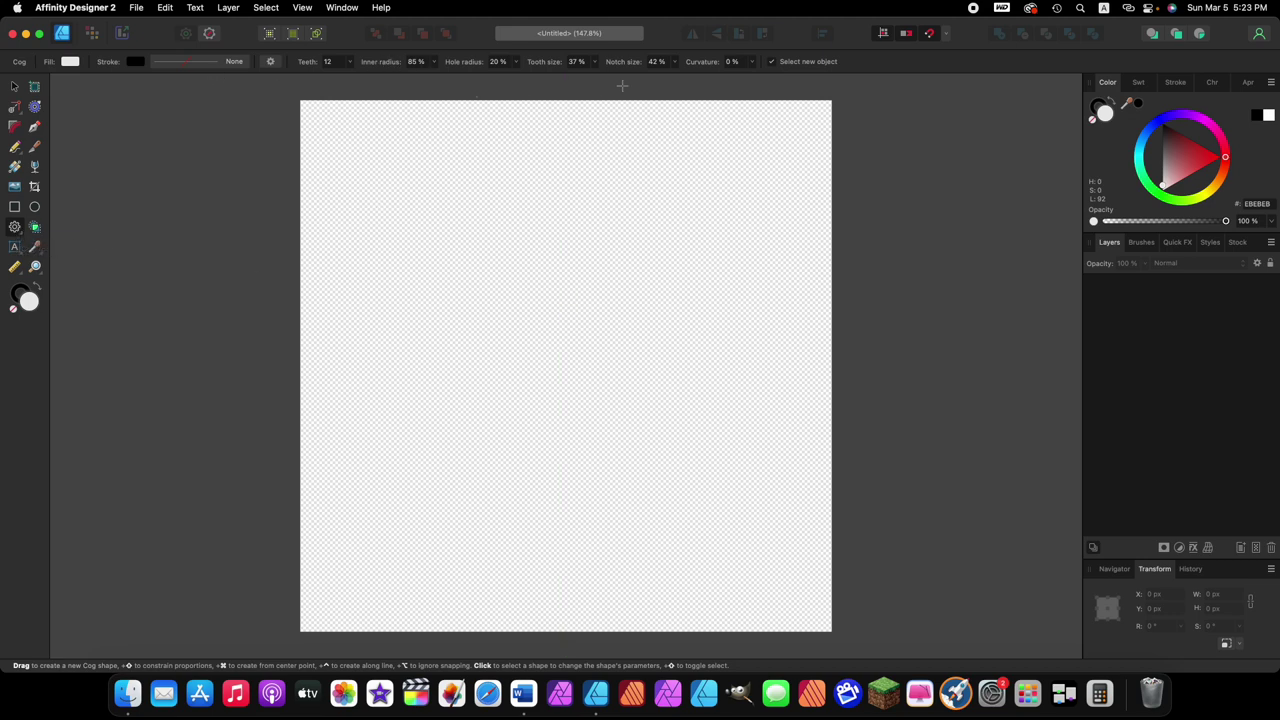
left_click(930, 35)
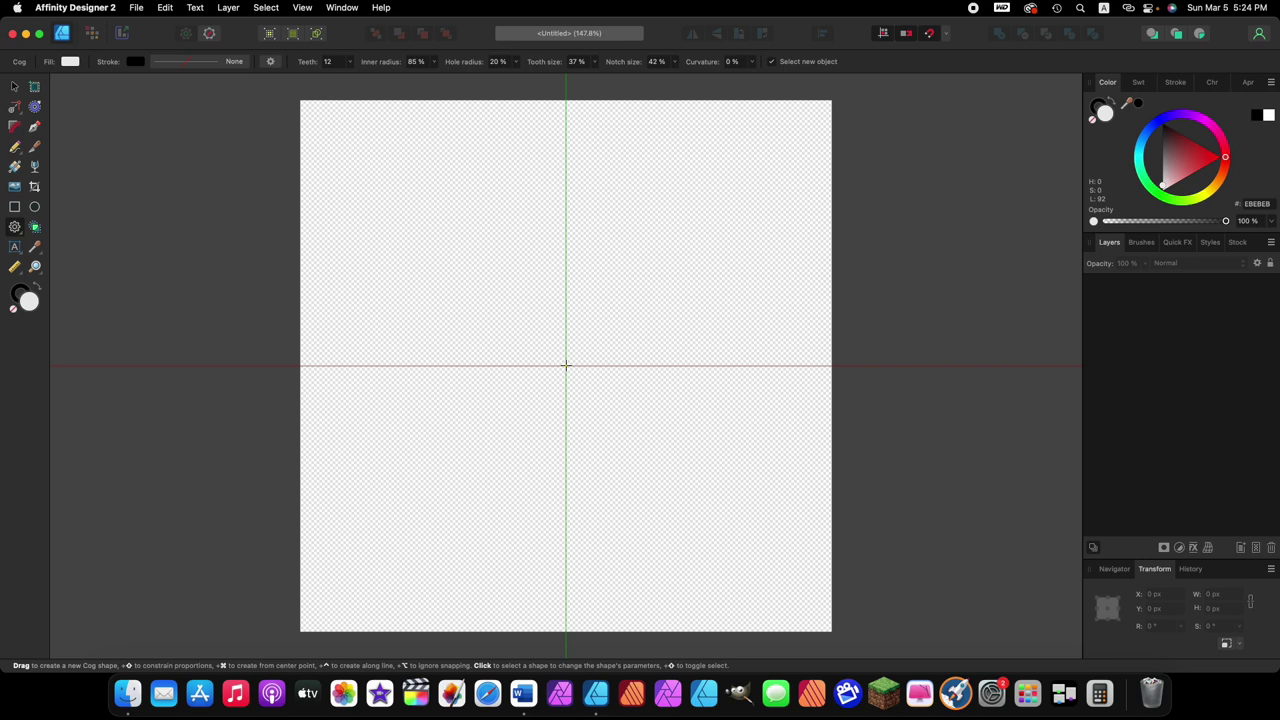
left_click_drag(566, 365, 769, 572)
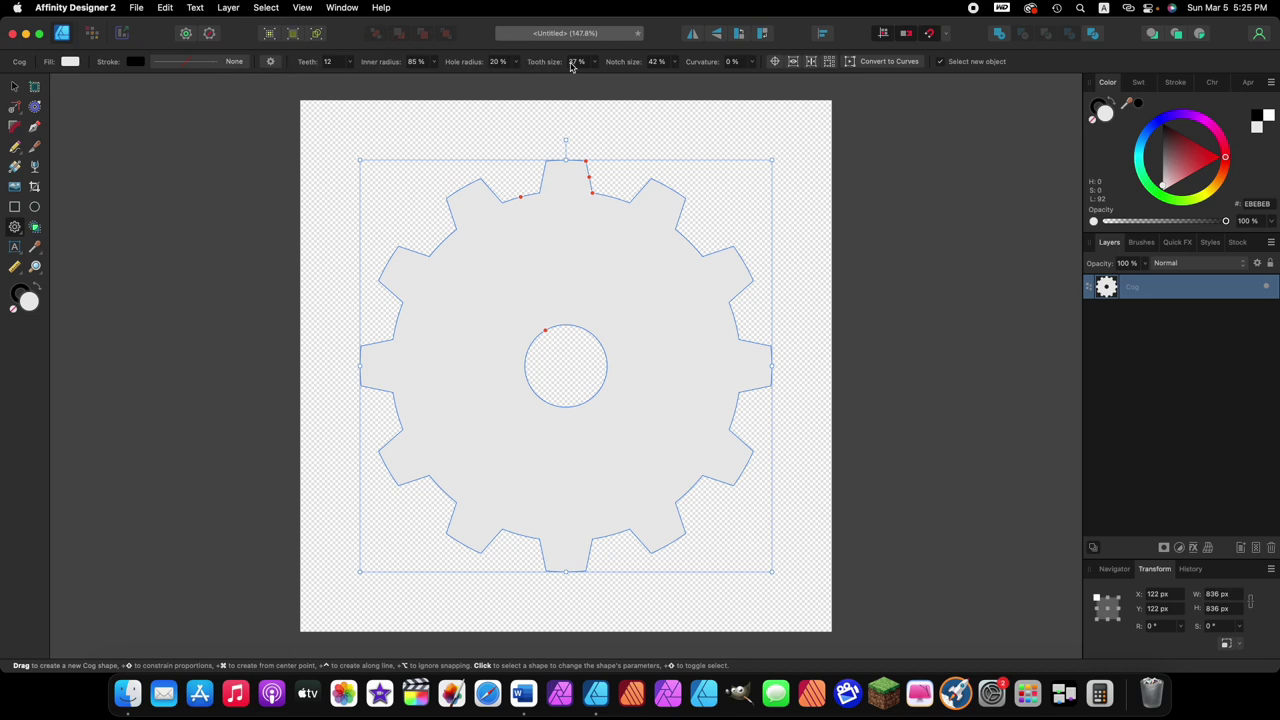
- Set the cog's number of teeth to 20
left_click(330, 62)
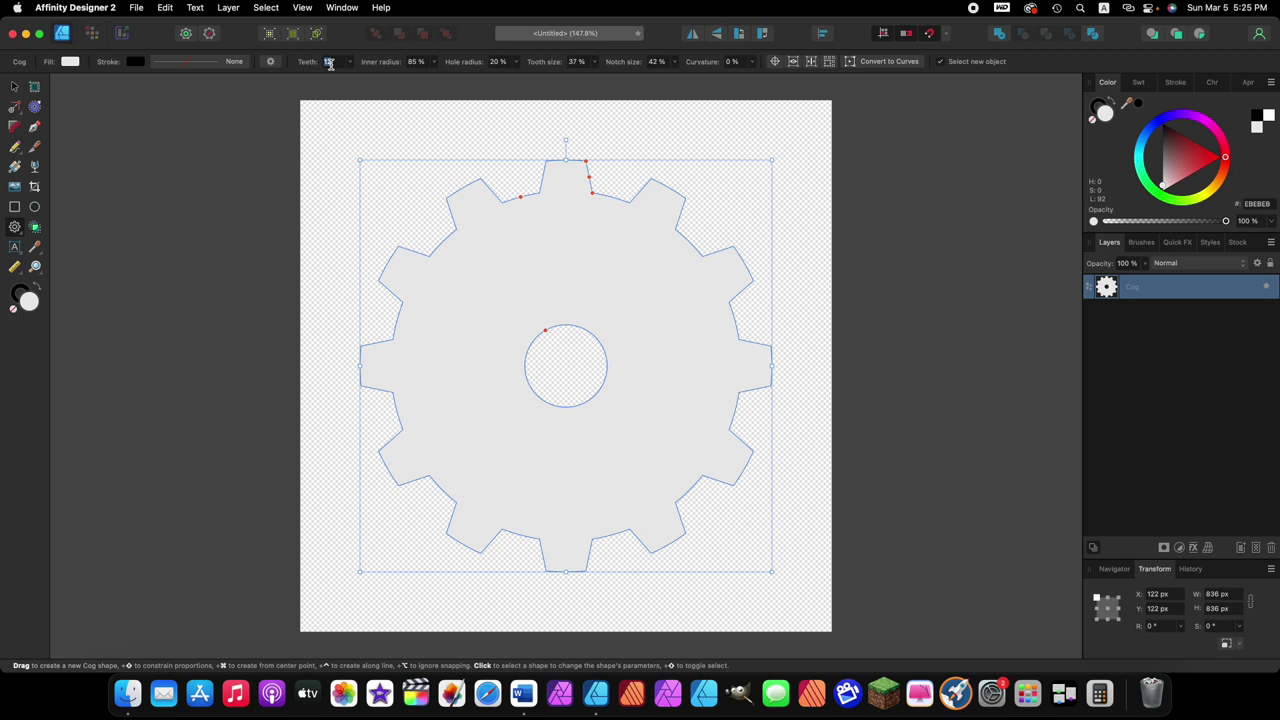
type("20")
key("Return")
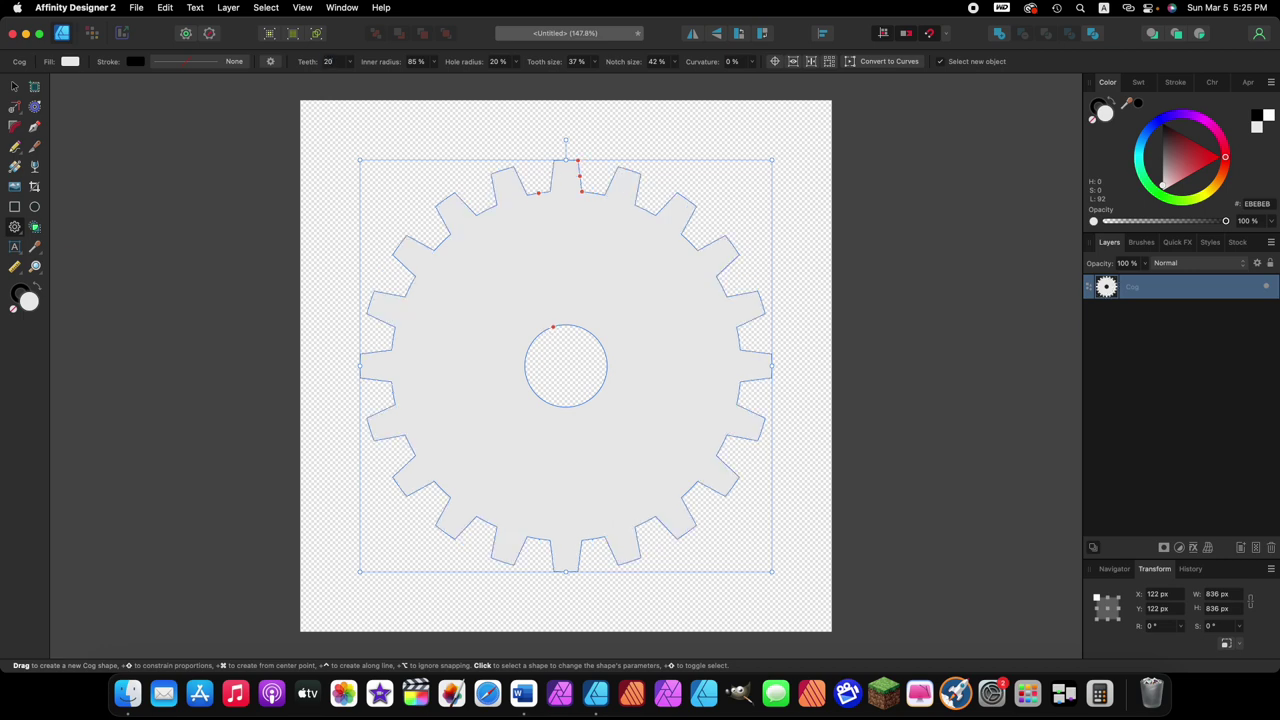
left_click(349, 61)
mouse_move(352, 77)
left_mouse_down()
mouse_move(368, 79)
mouse_move(347, 76)
left_mouse_up()
left_click(330, 63)
- Set both the hole radius and the inner radius of the cog to 0 % to make separate rays
left_click(498, 63)
key("Return")
left_click(417, 62)
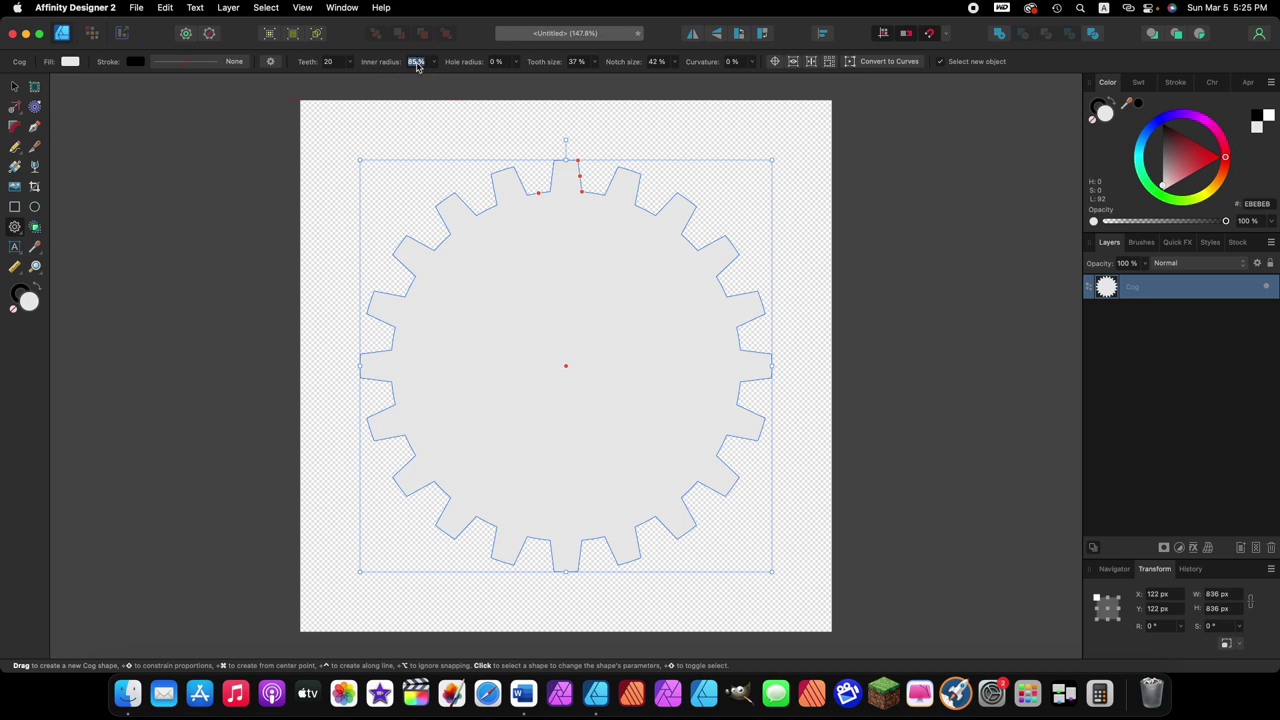
type("0")
key("Return")
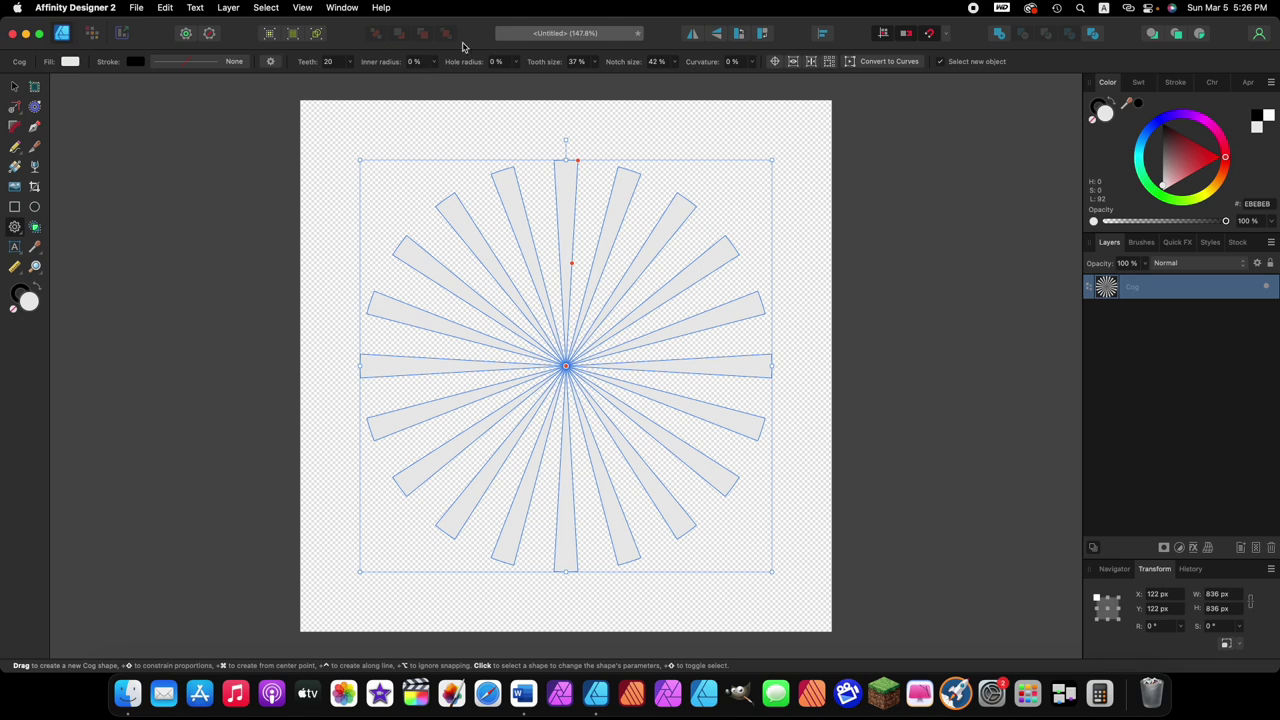
- Narrow the rays by setting the cog's tooth size to 27 %
left_click(576, 62)
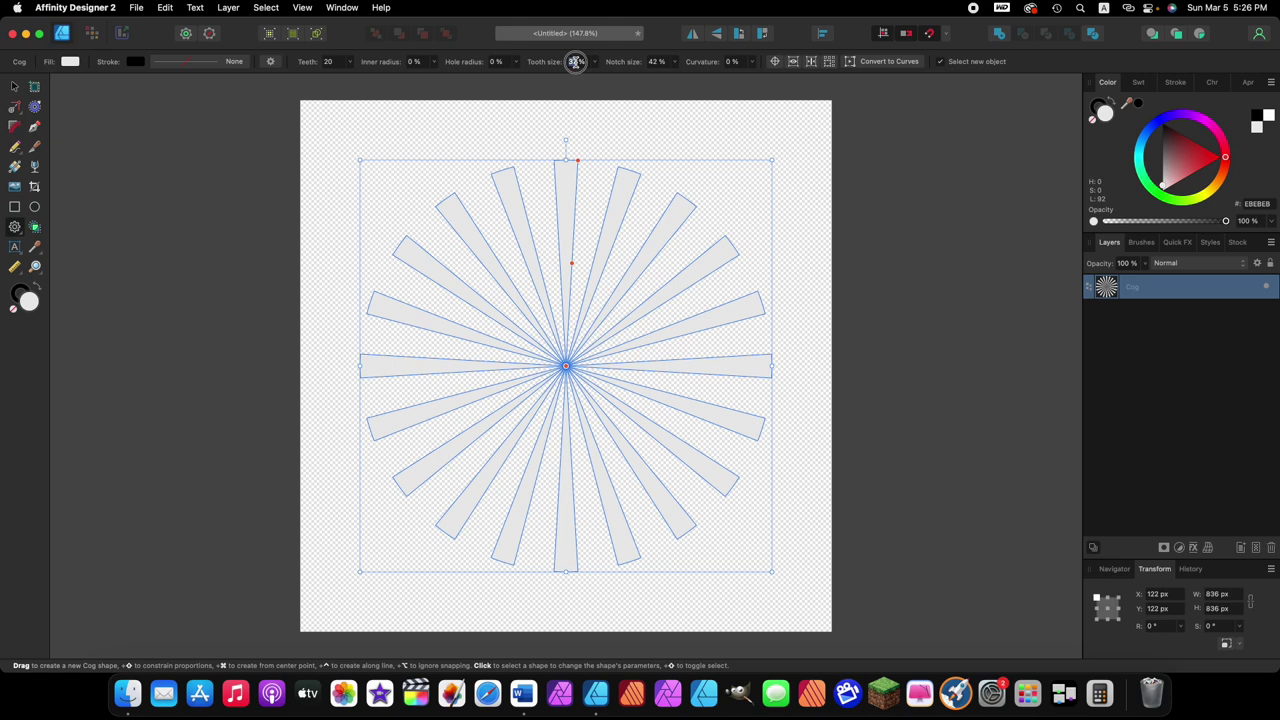
type("27")
key("Return")
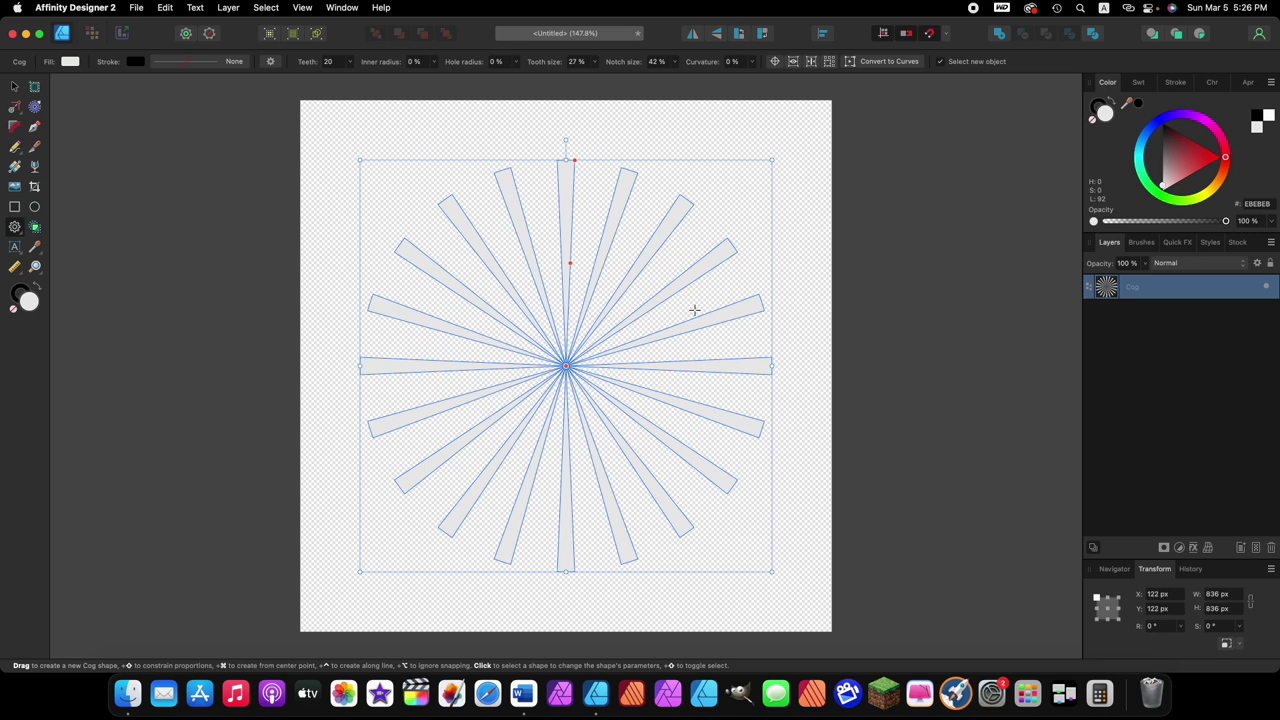
- Examine the ray shape on the page and the spacing between its bounds and the page edges
key("super+minus")
key("super+minus")
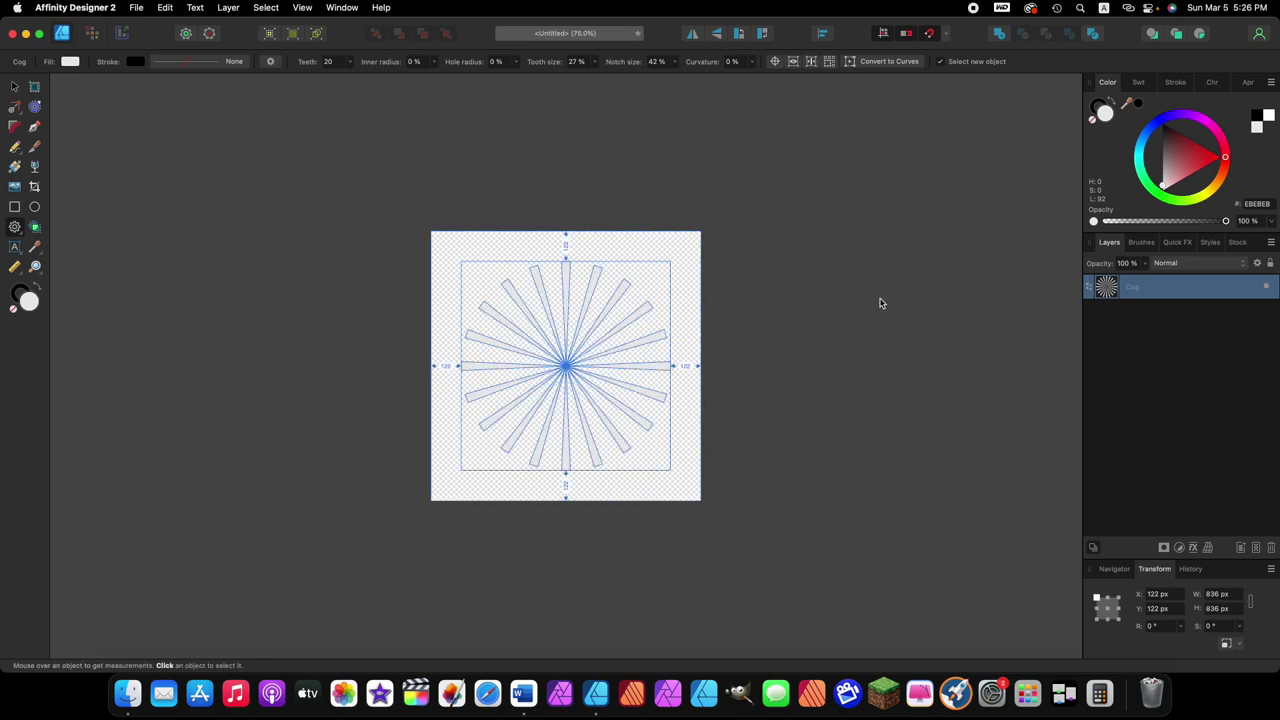
key("super+plus")
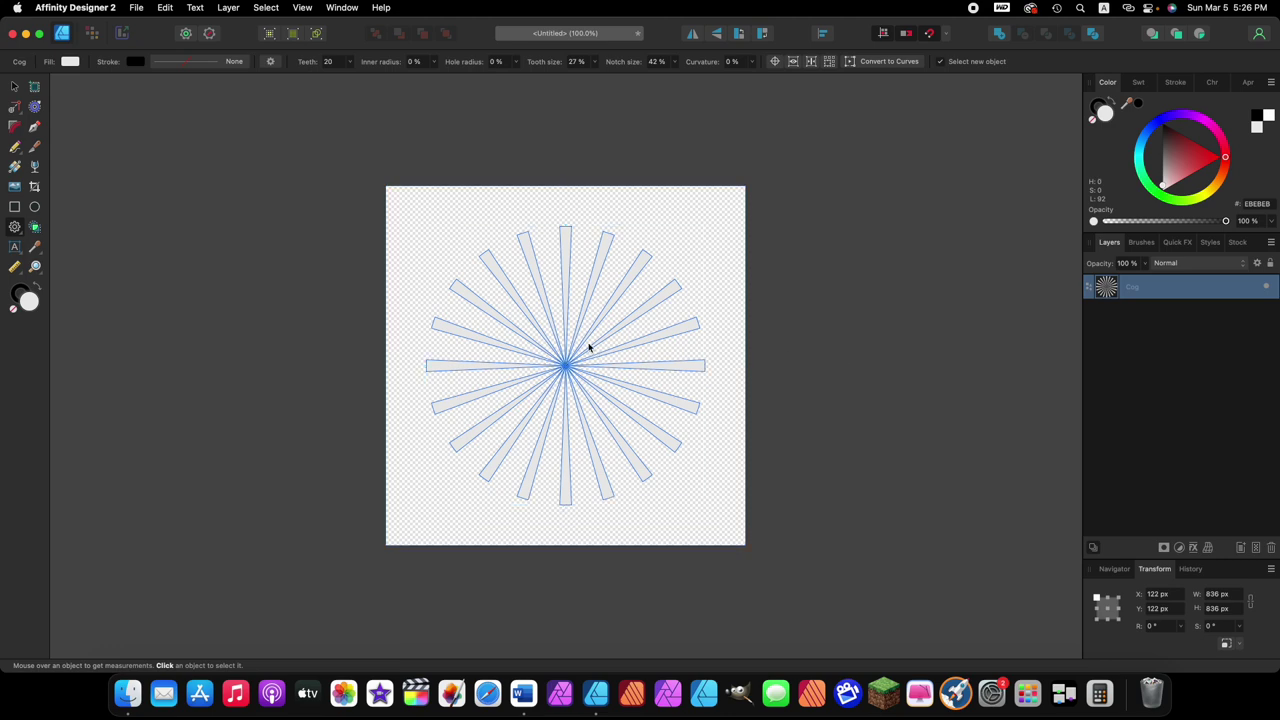
scroll(588, 346, "up", 4)
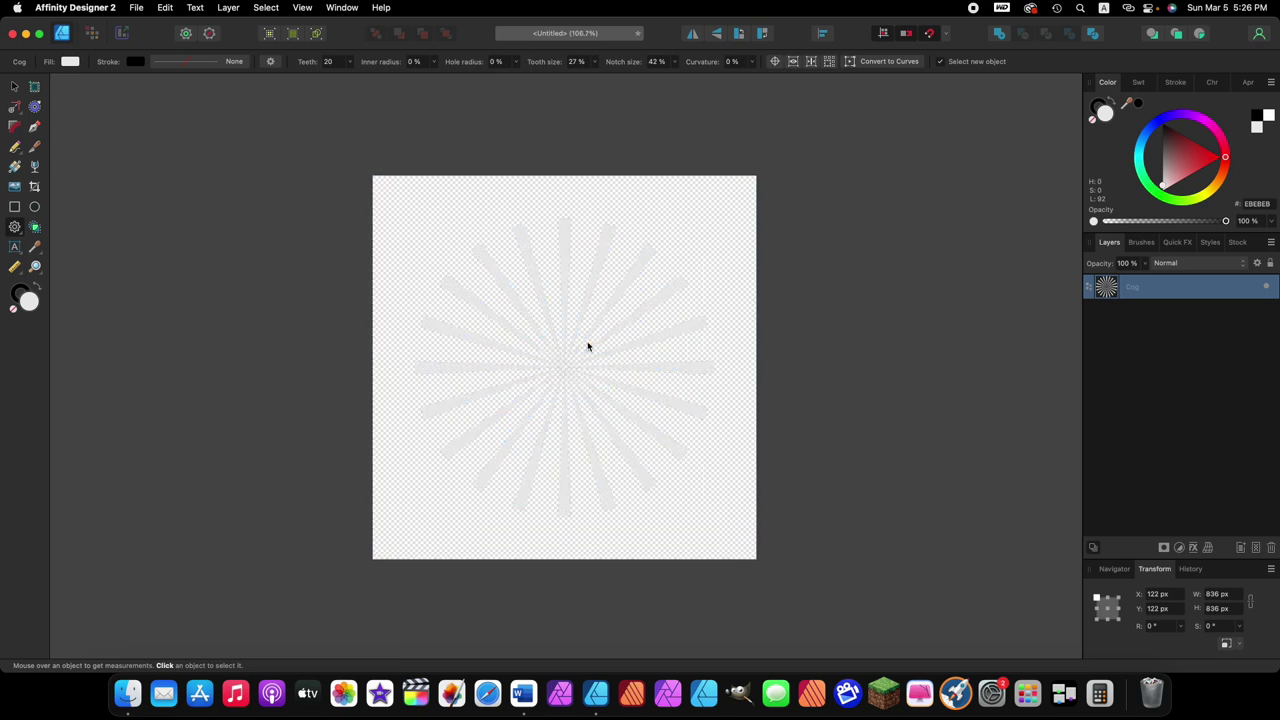
scroll(588, 346, "up", 2)
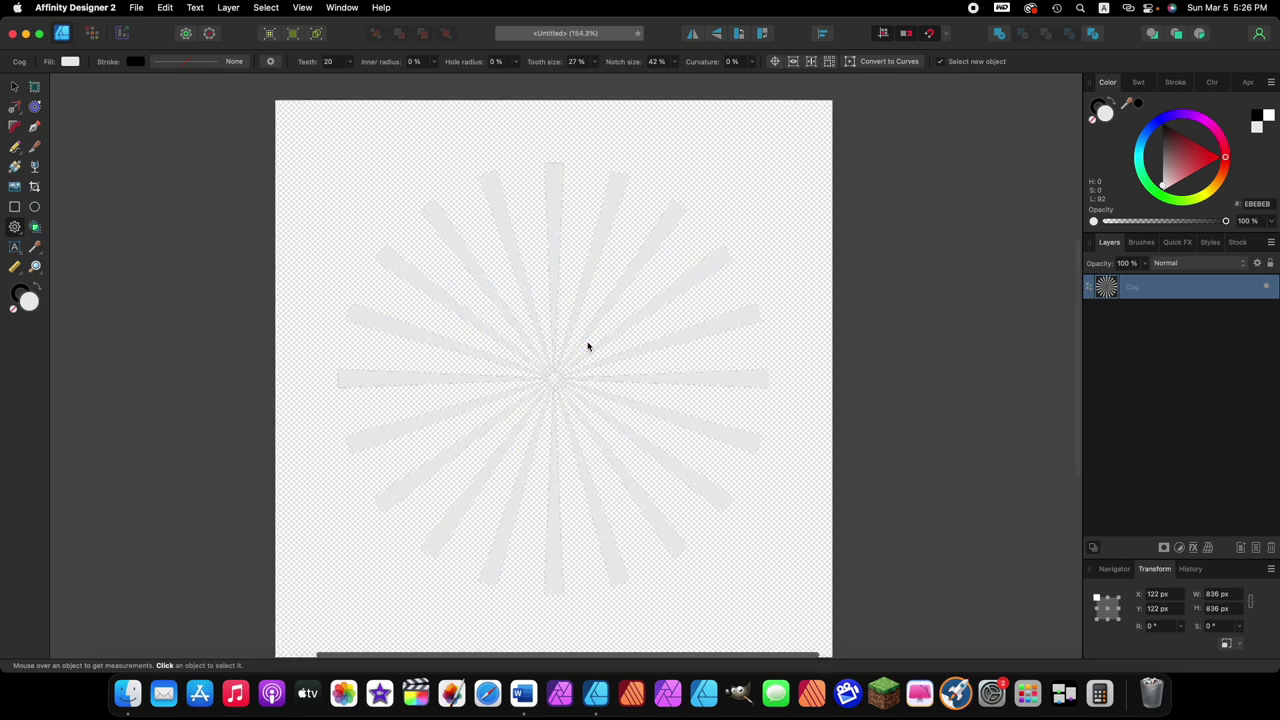
scroll(588, 346, "down", 4)
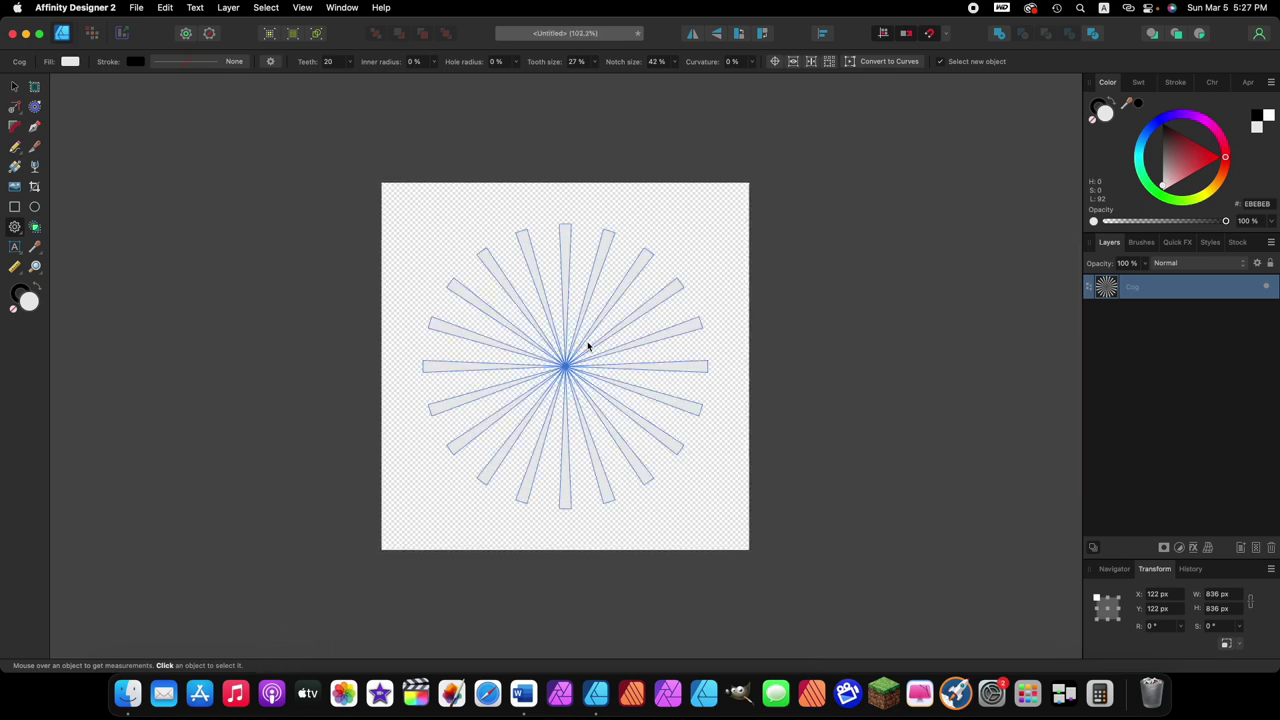
scroll(588, 346, "down", 3)
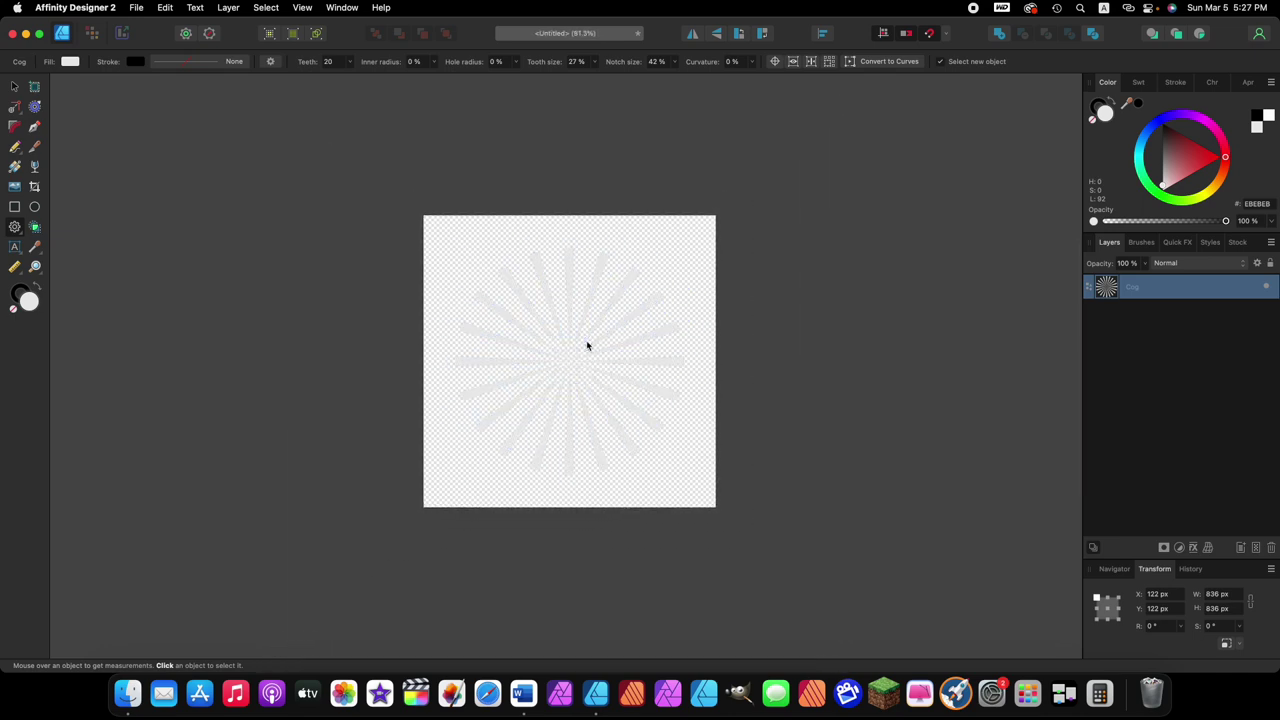
scroll(588, 346, "up", 1)
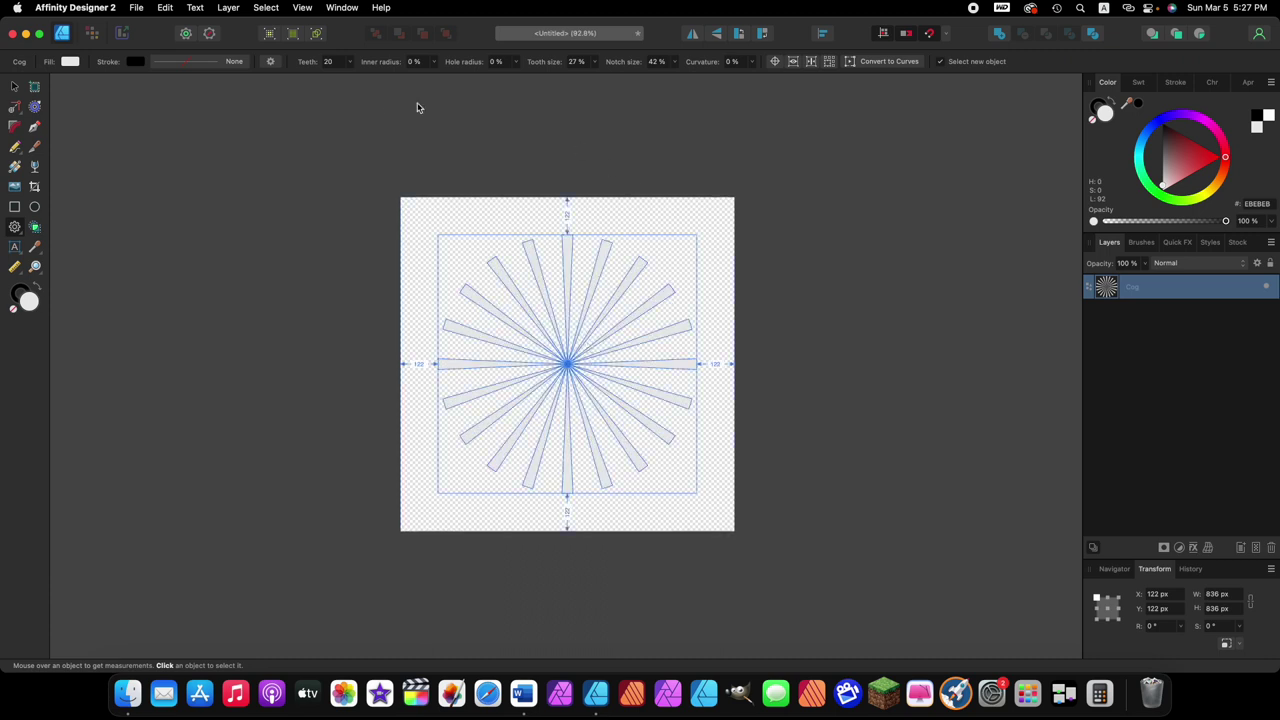
mouse_move(718, 370)
left_click(15, 90)
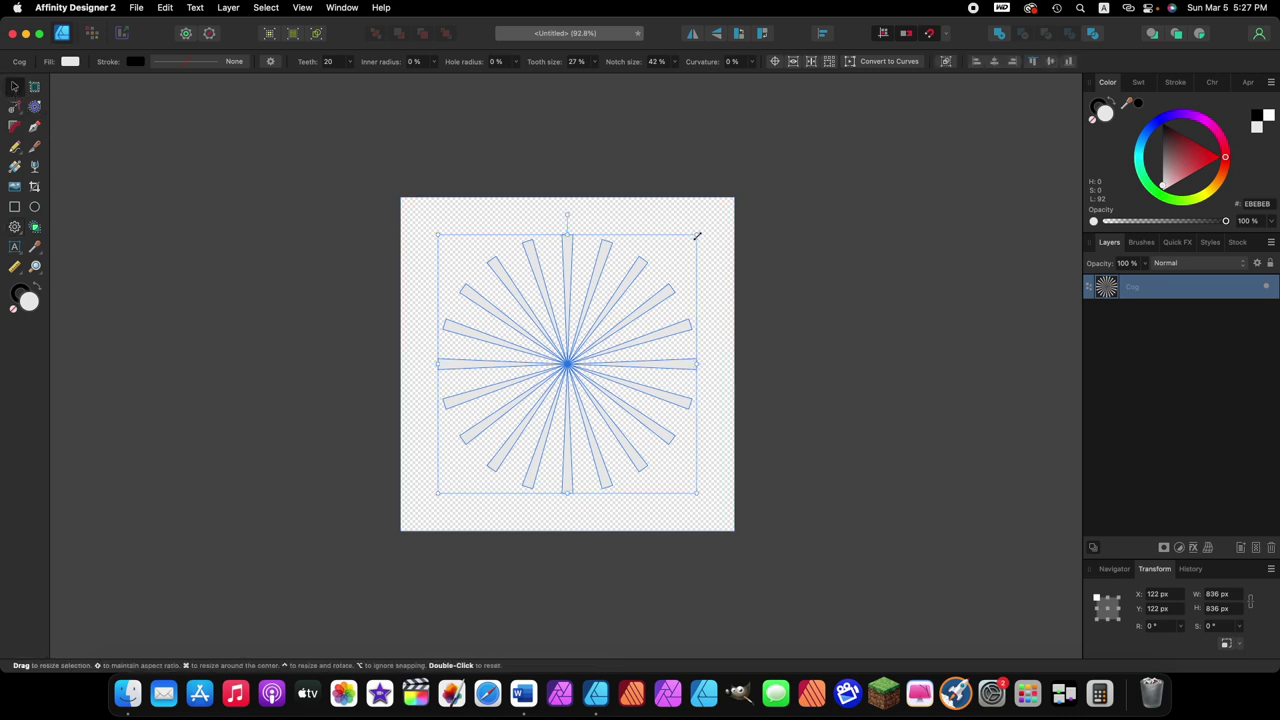
mouse_move(697, 236)
left_mouse_down()
mouse_move(737, 194)
mouse_move(637, 289)
mouse_move(744, 202)
mouse_move(766, 251)
mouse_move(720, 211)
mouse_move(690, 231)
left_mouse_up()
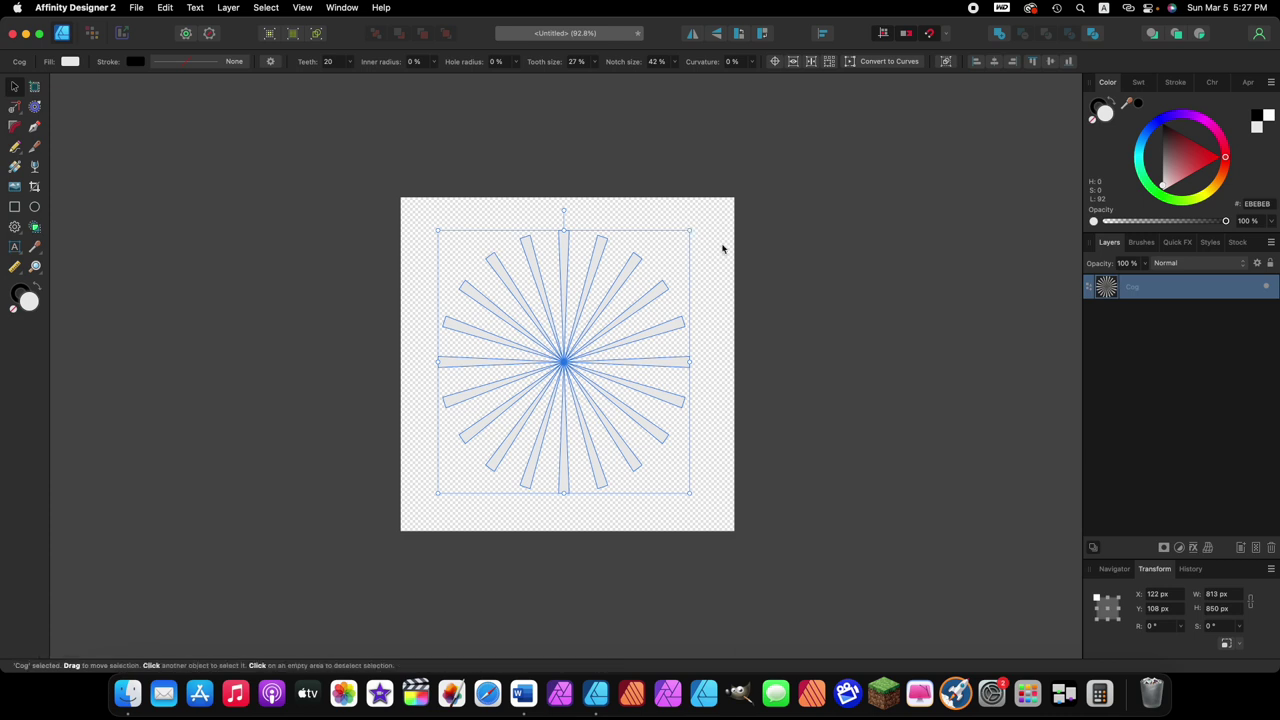
key("super+z")
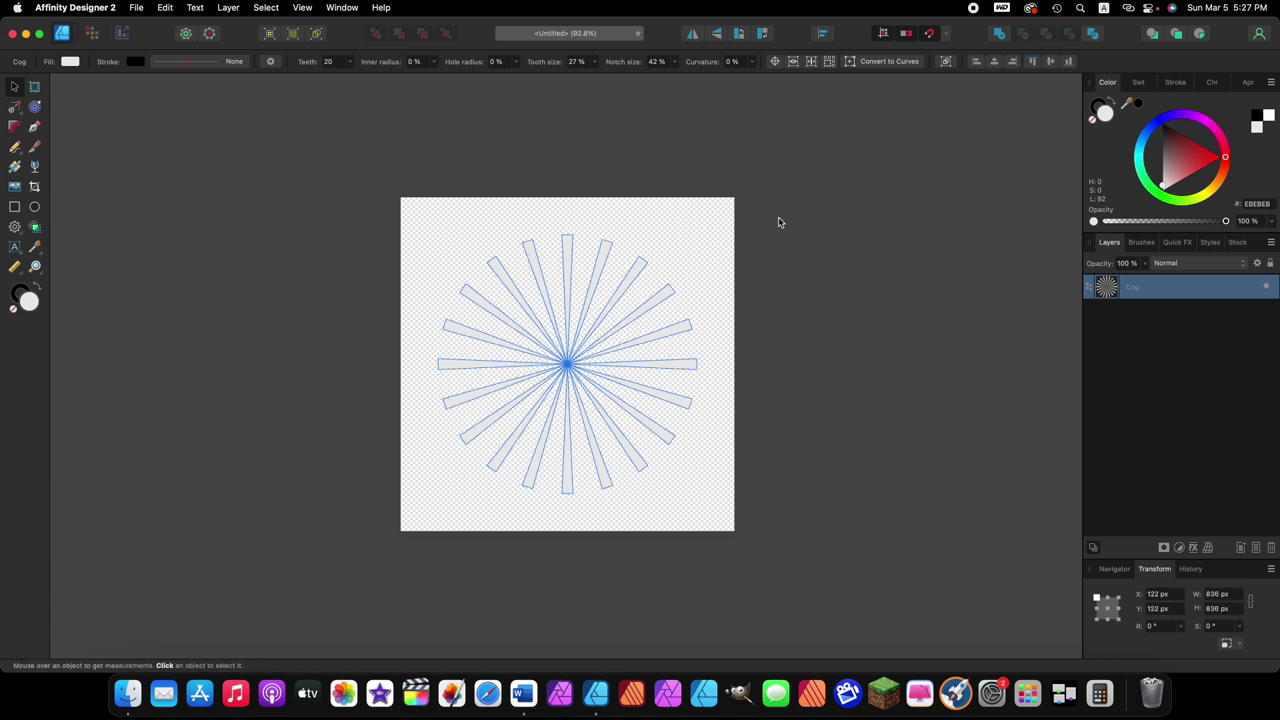
key("super+z")
key("super+z")
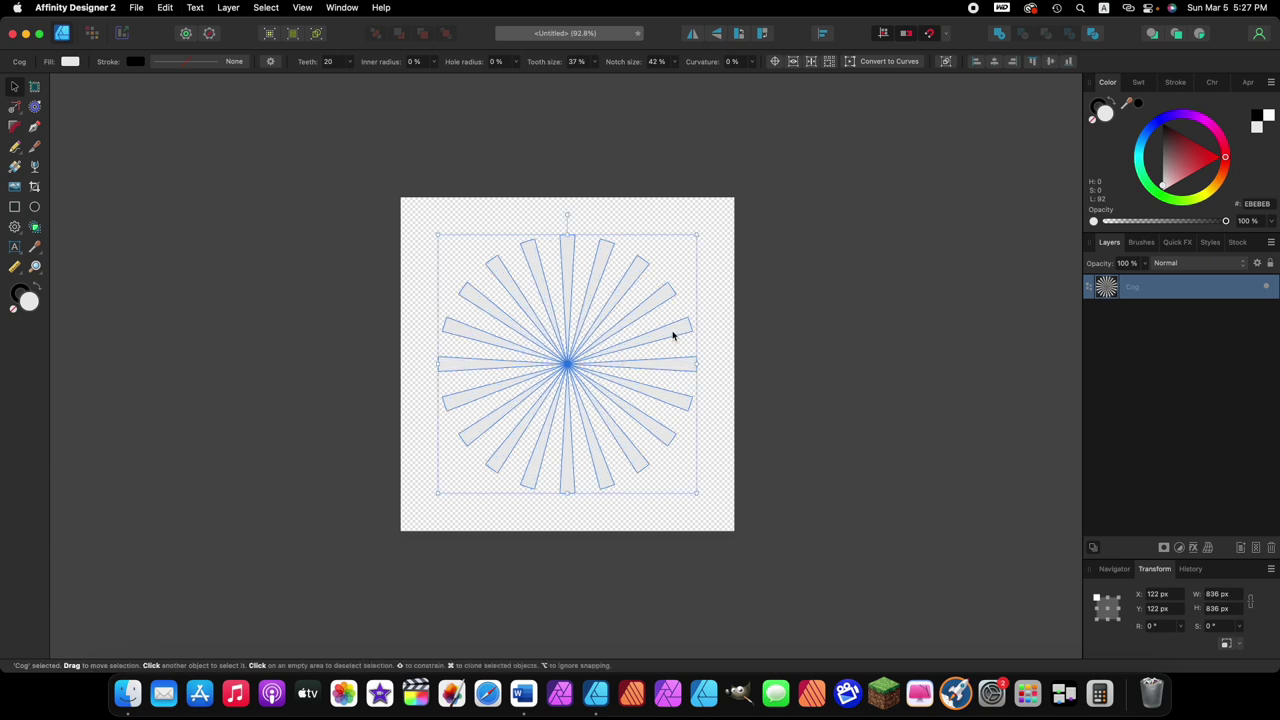
left_click(751, 328)
key("super+z")
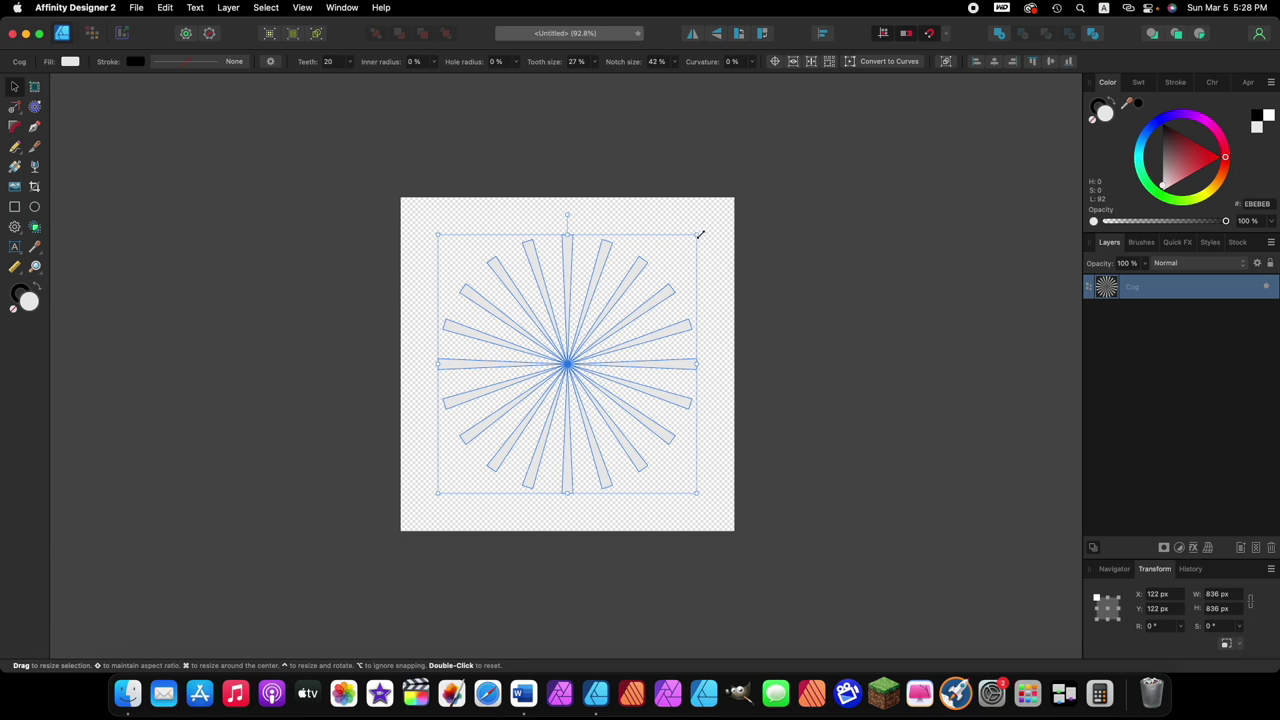
- Enlarge the ray shape proportionally around its centre to about 1576 × 1576 px, so the rays extend beyond the page
key("alt")
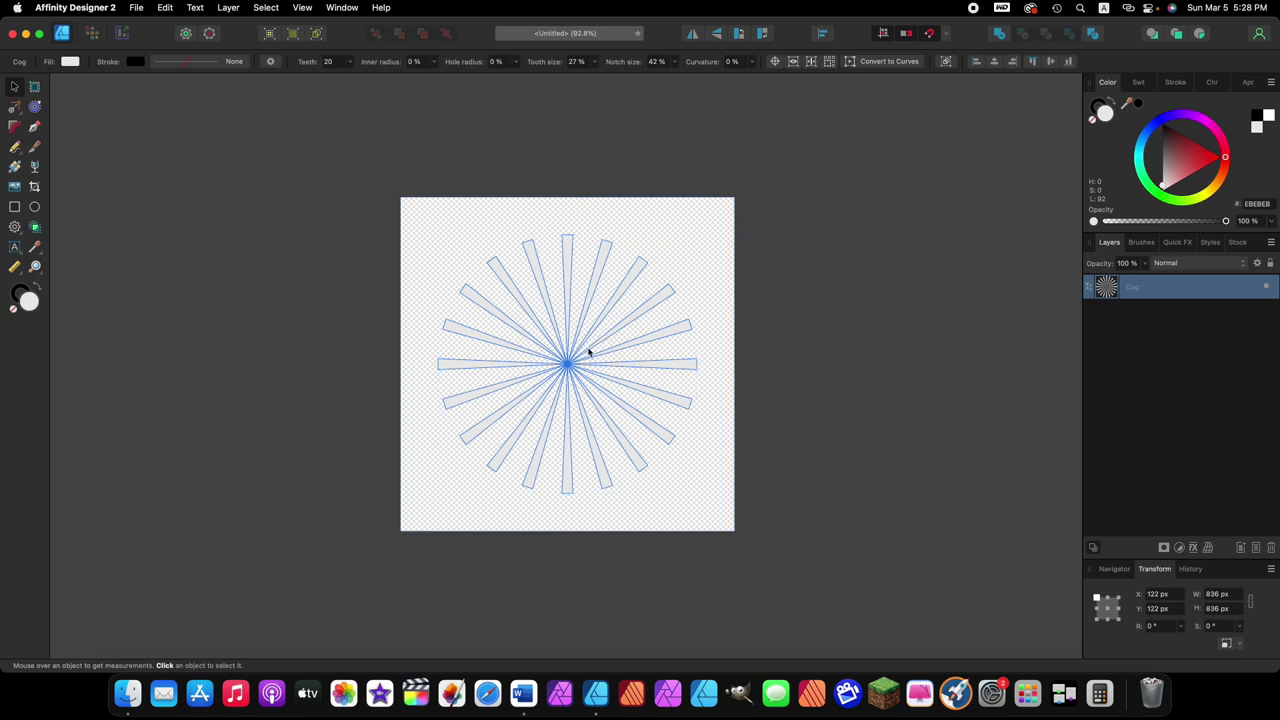
left_click(607, 306)
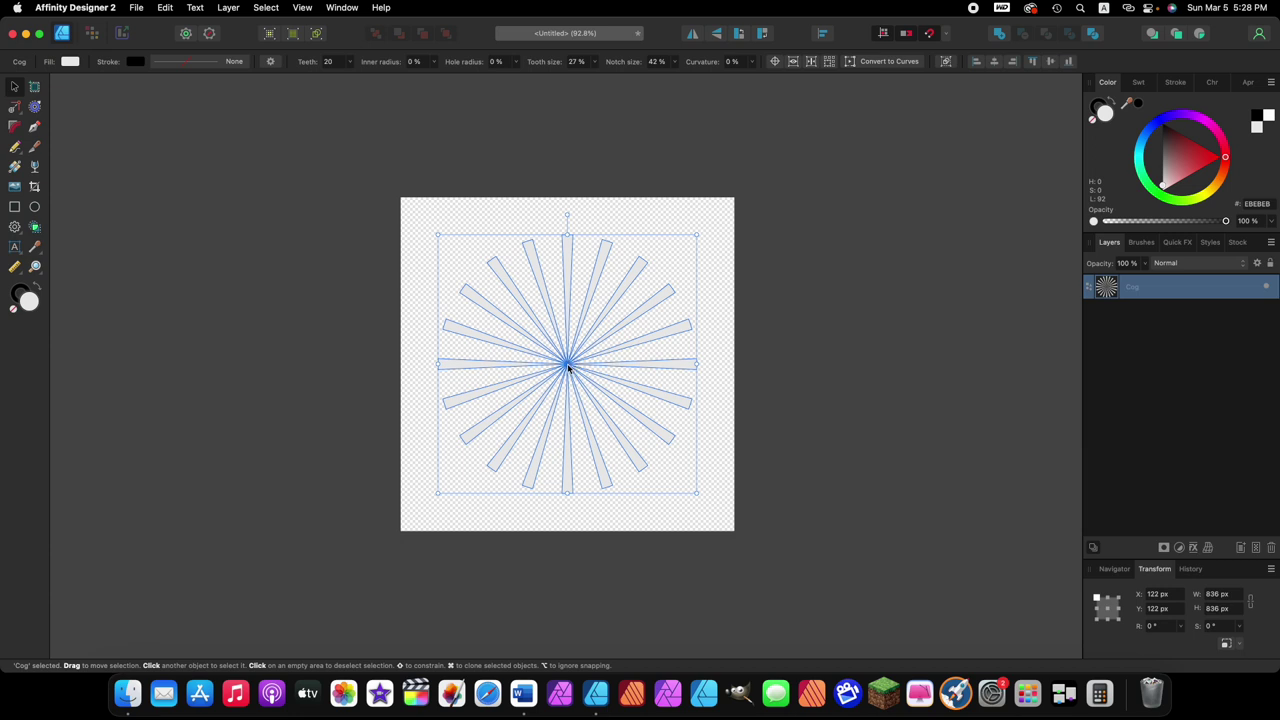
left_click_drag(696, 235, 815, 123)
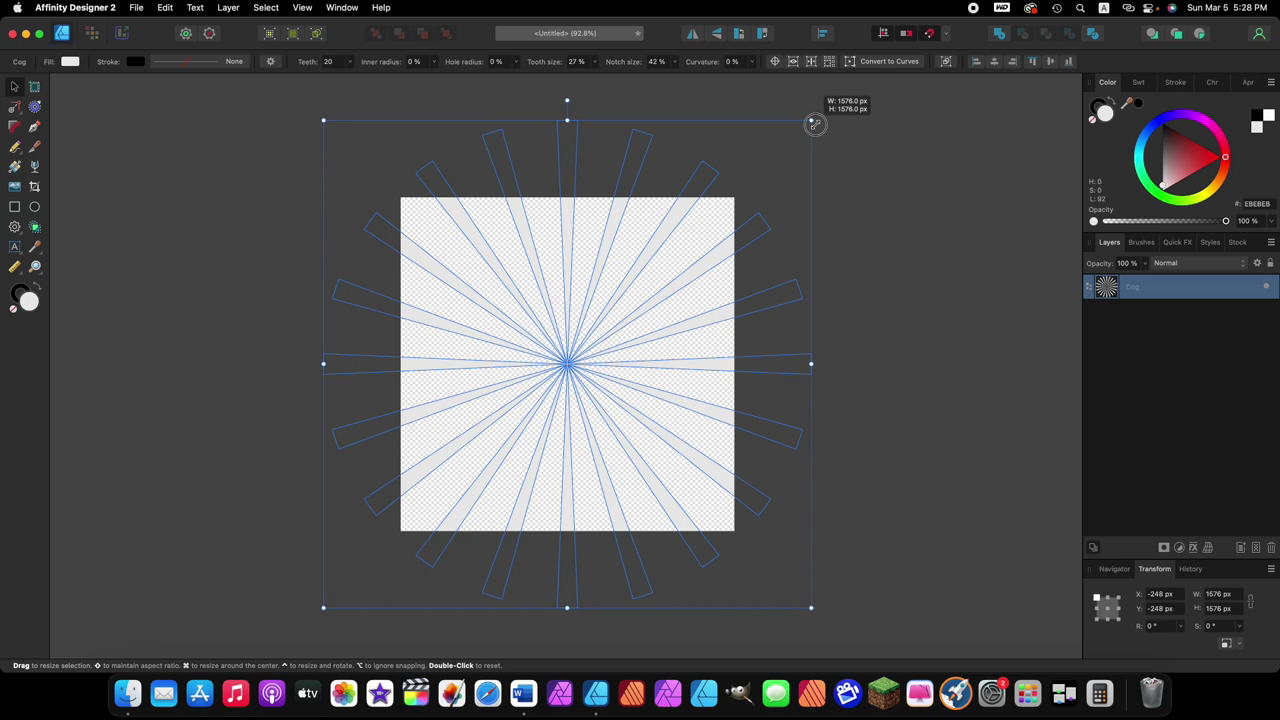
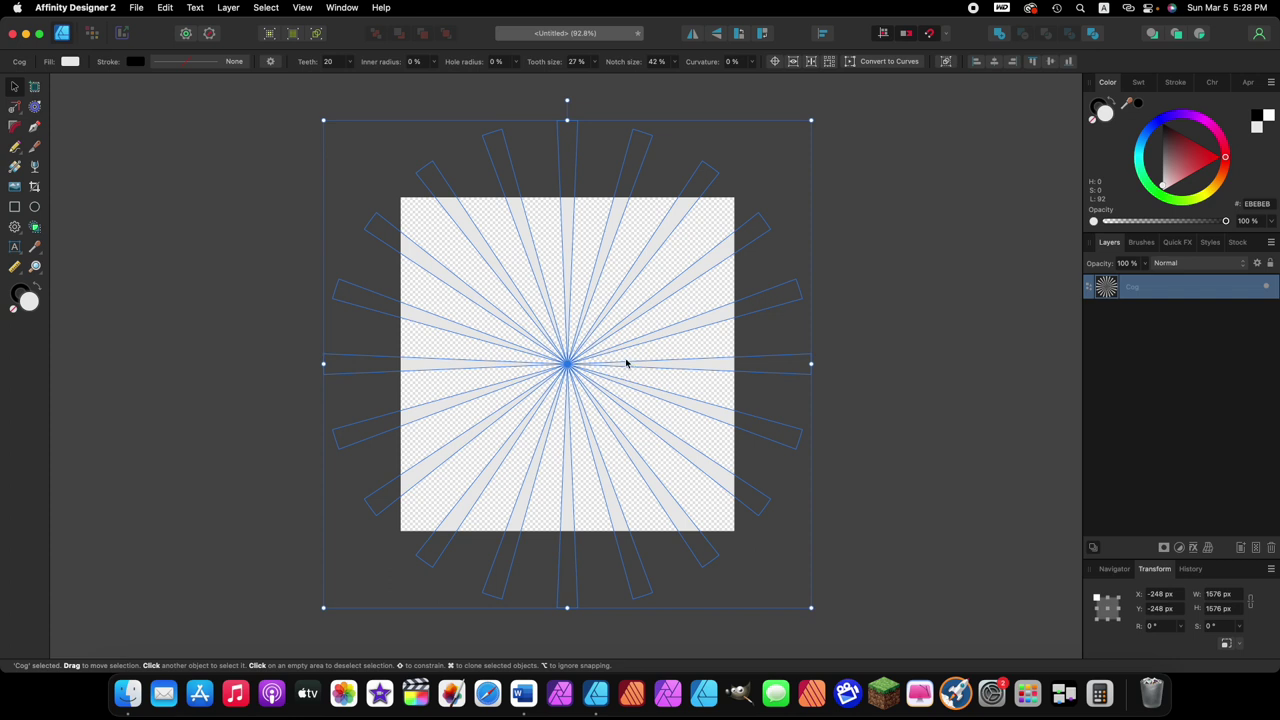
scroll(614, 318, "down", 3)
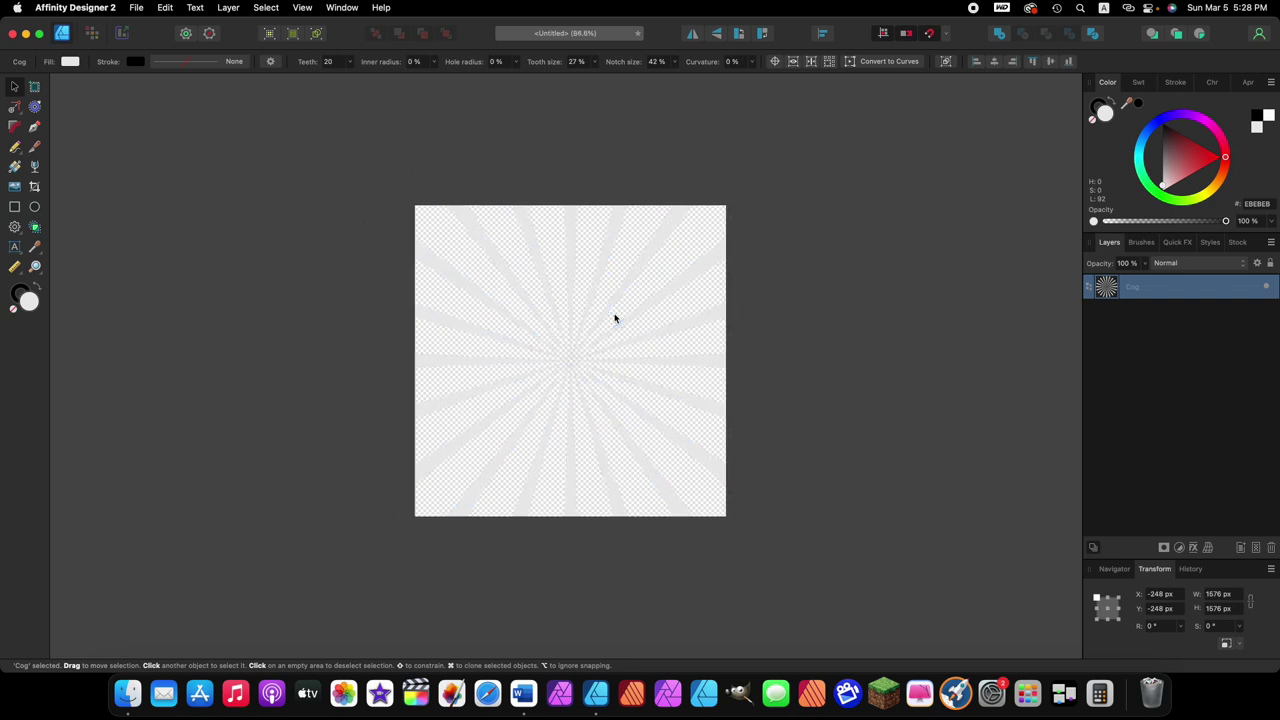
scroll(614, 318, "down", 1)
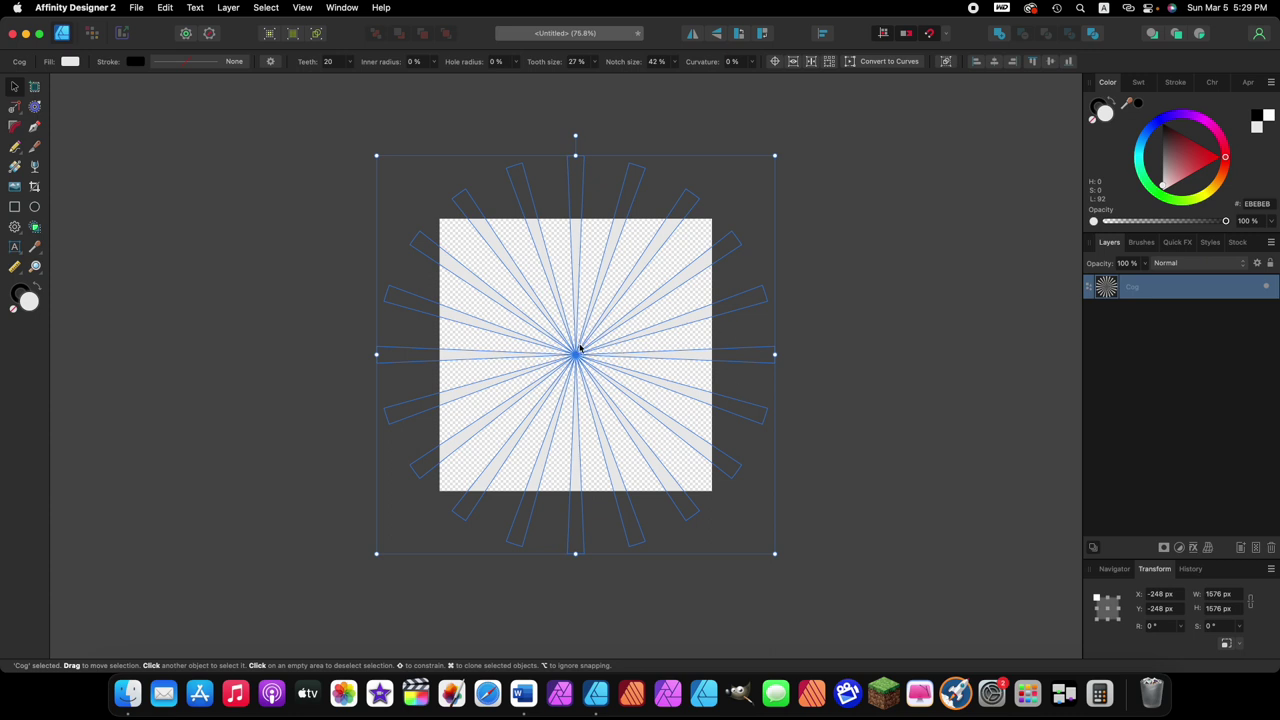
- Duplicate the cog ray shape in place
left_click(741, 344)
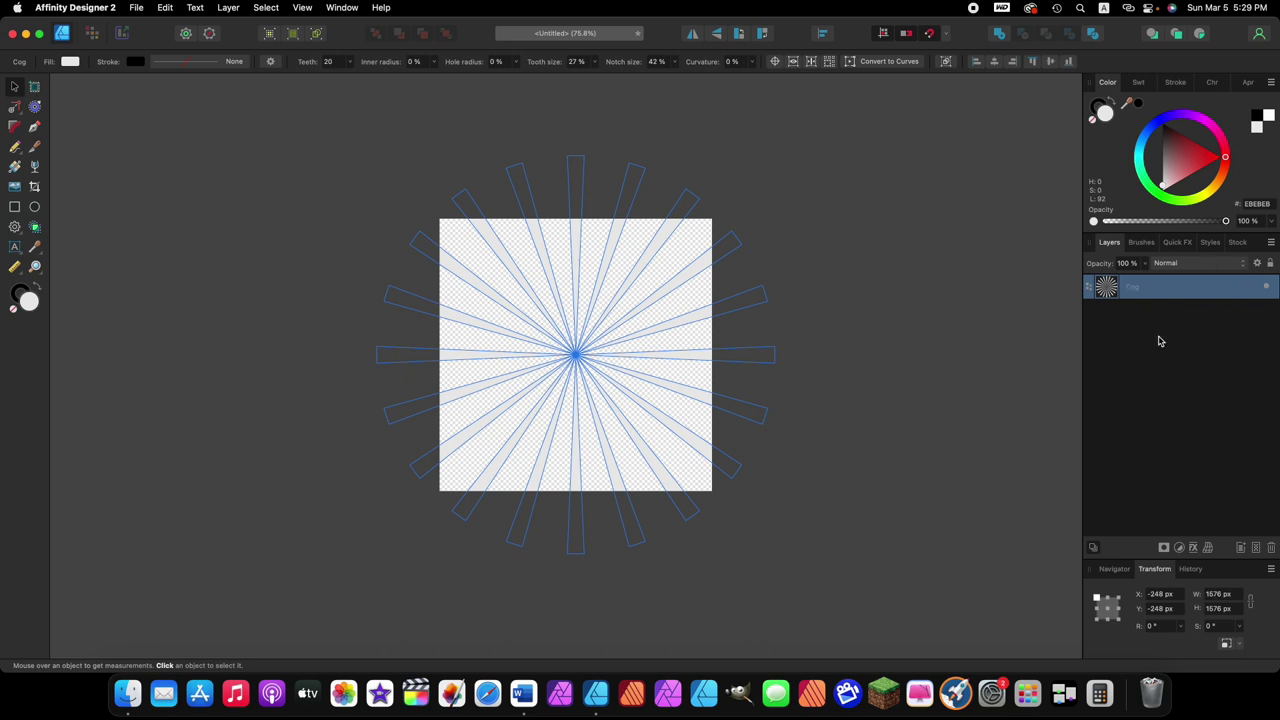
key("super+a")
key("super+j")
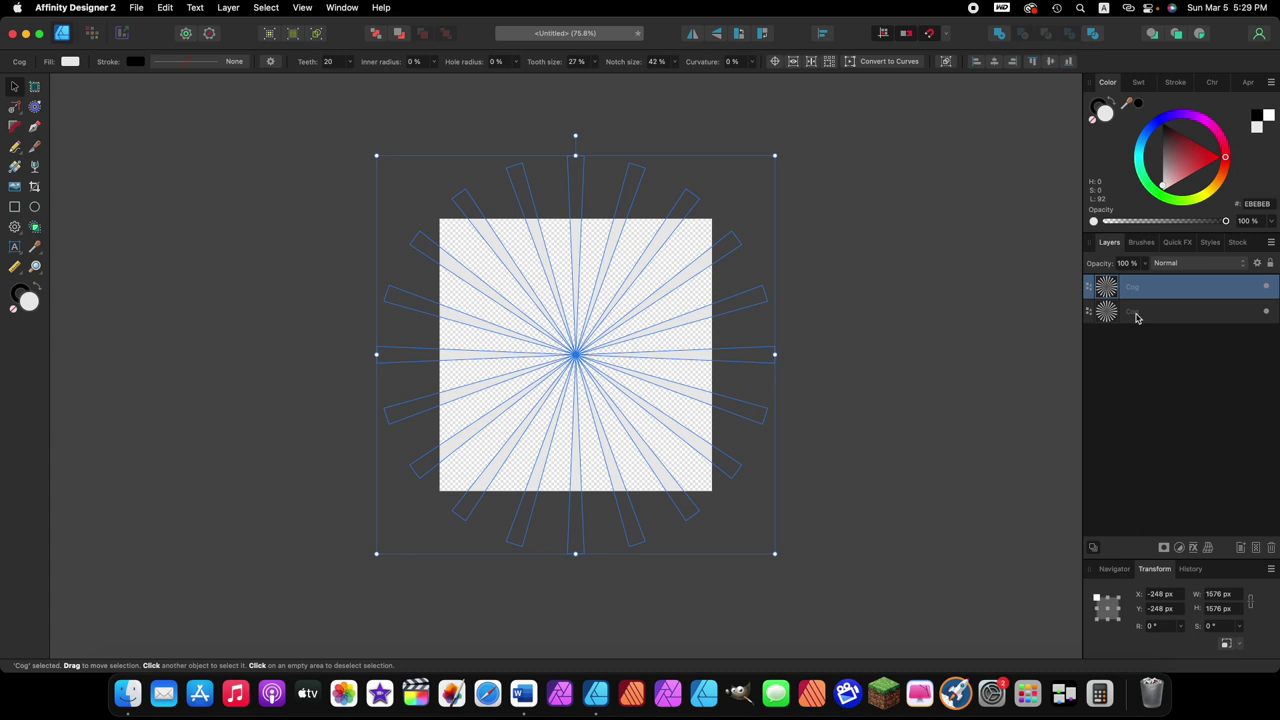
- Compare the original cog and its duplicate by selecting each layer in turn, ending on the upper copy
left_click(1136, 316)
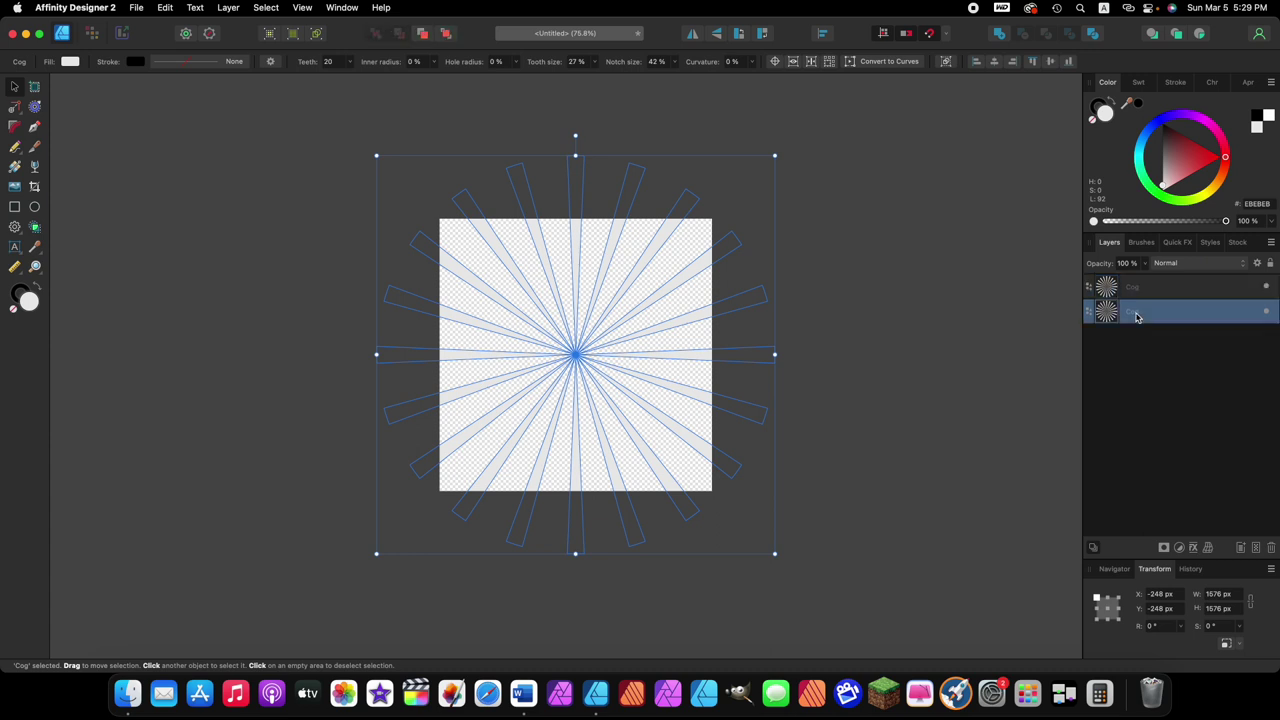
left_click(1139, 291)
left_click(1141, 310)
left_click(1143, 296)
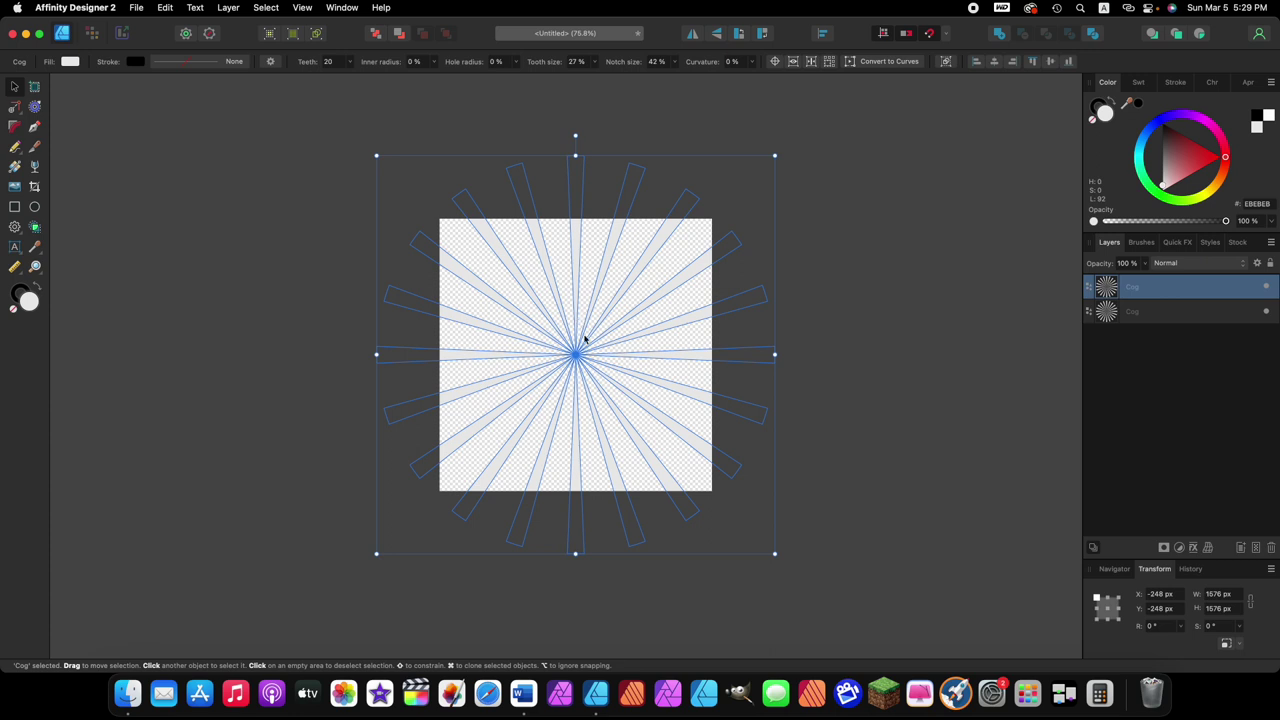
left_click(1160, 312)
left_click(1156, 294)
left_click(1140, 314)
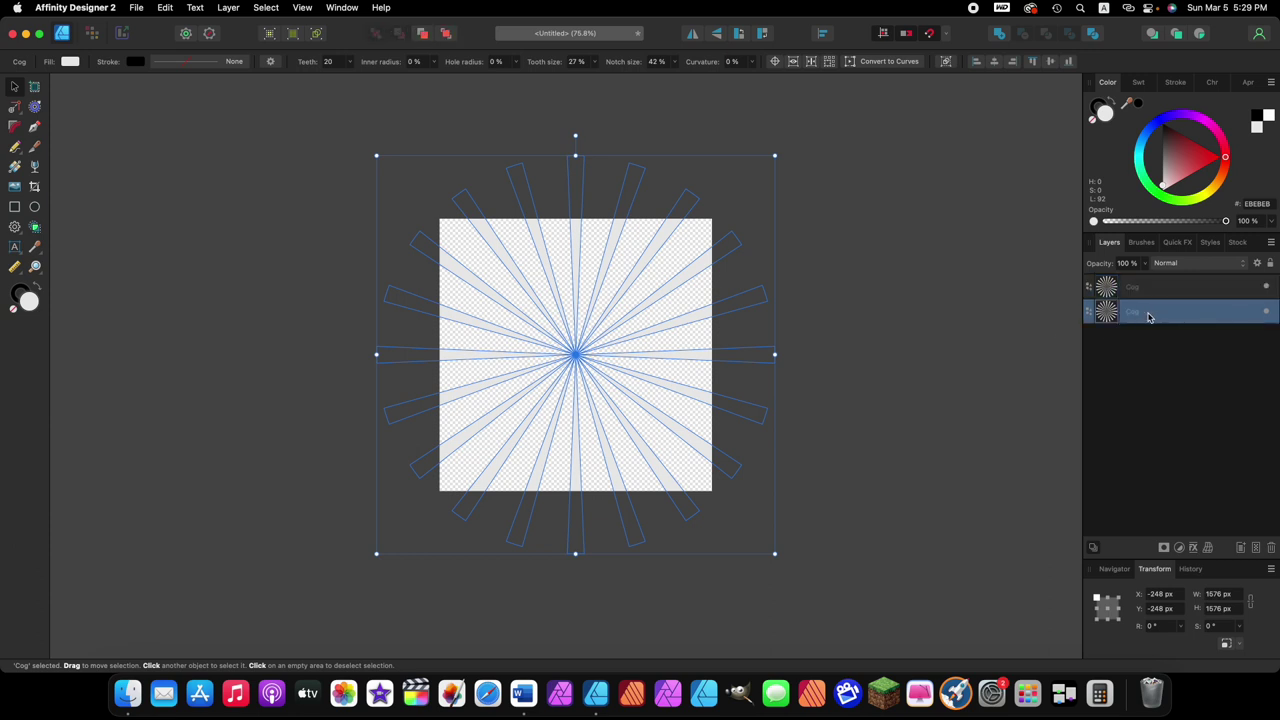
left_click(1139, 289)
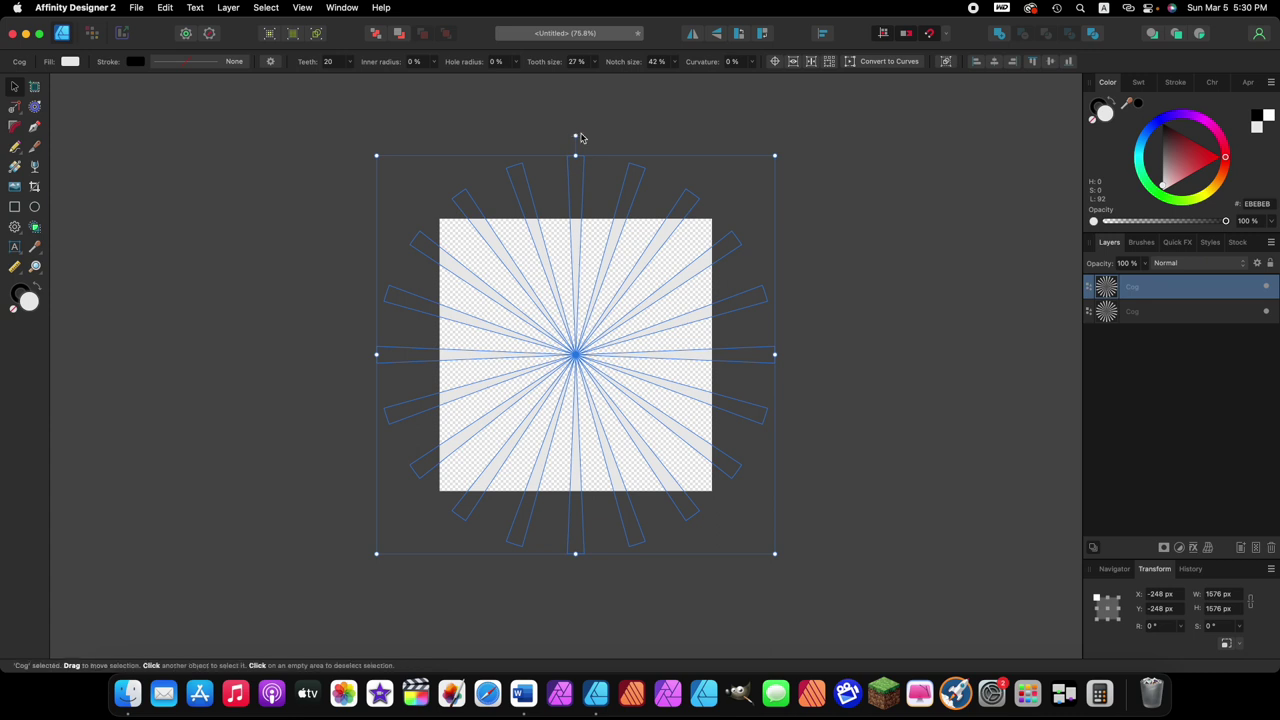
- Try rotating the upper cog copy to about -11.7° and undo the rotation
left_click_drag(576, 133, 617, 142)
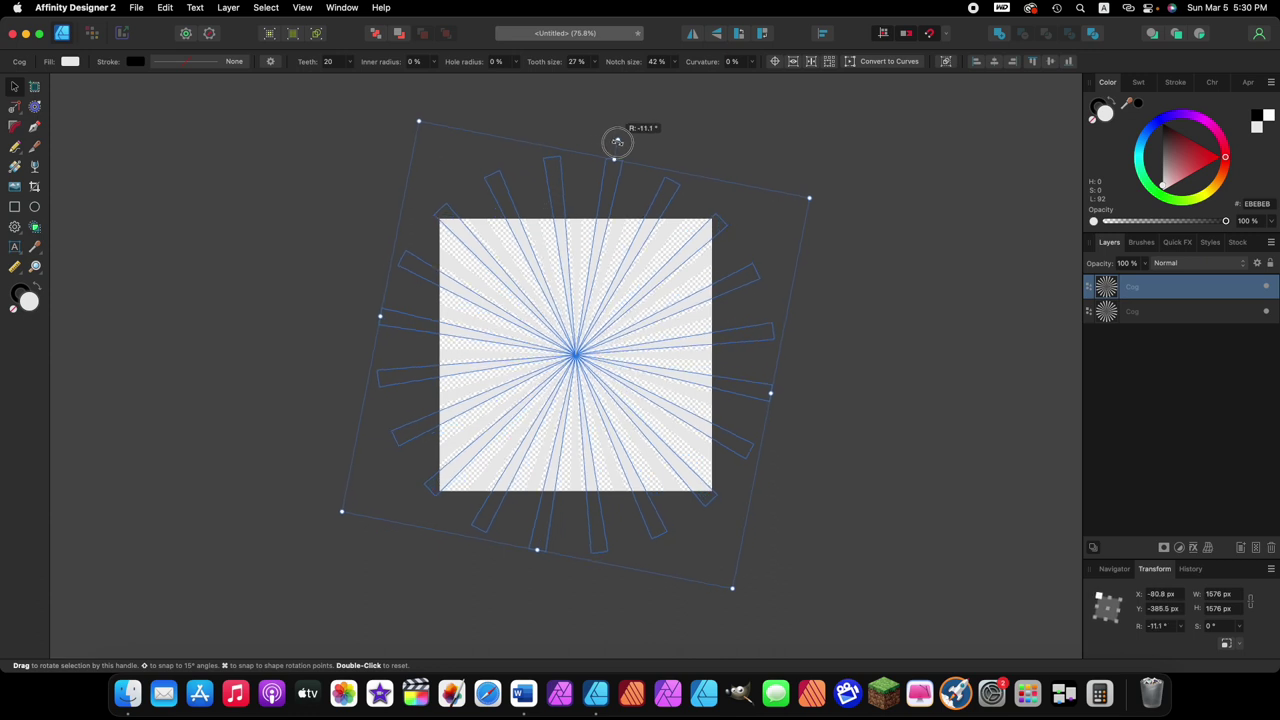
left_click_drag(617, 142, 620, 141)
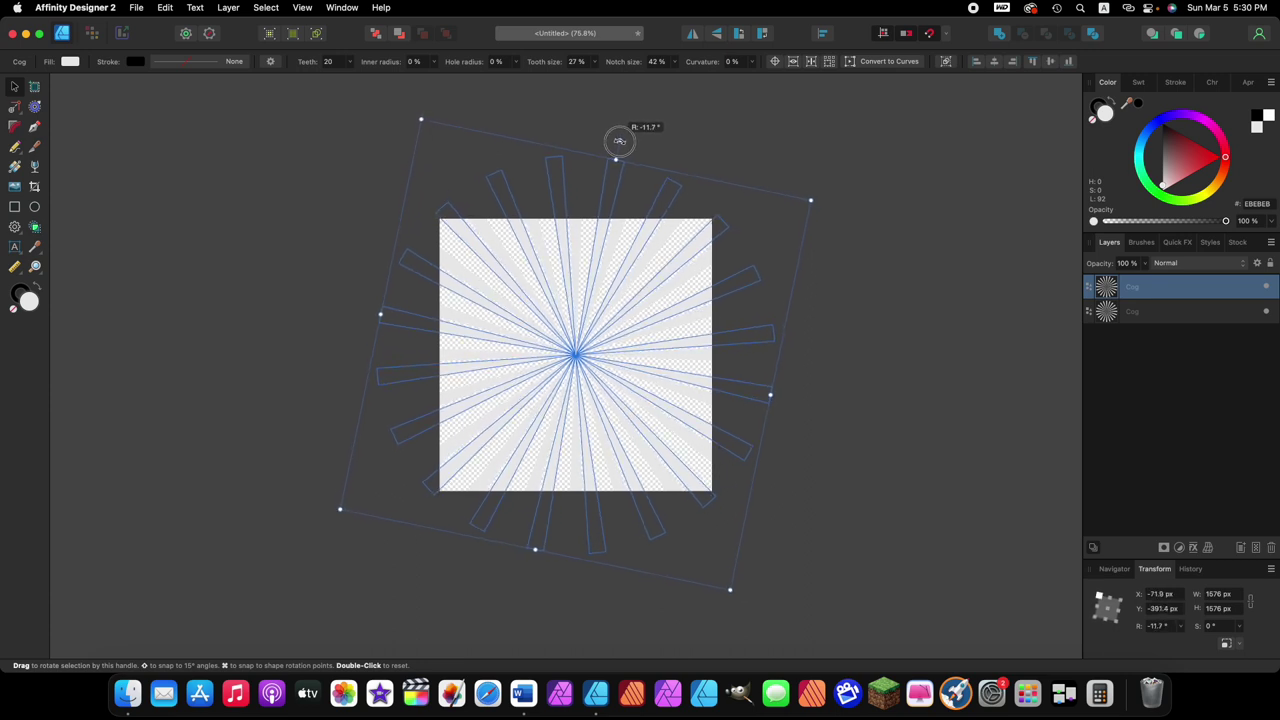
left_click_drag(620, 141, 620, 141)
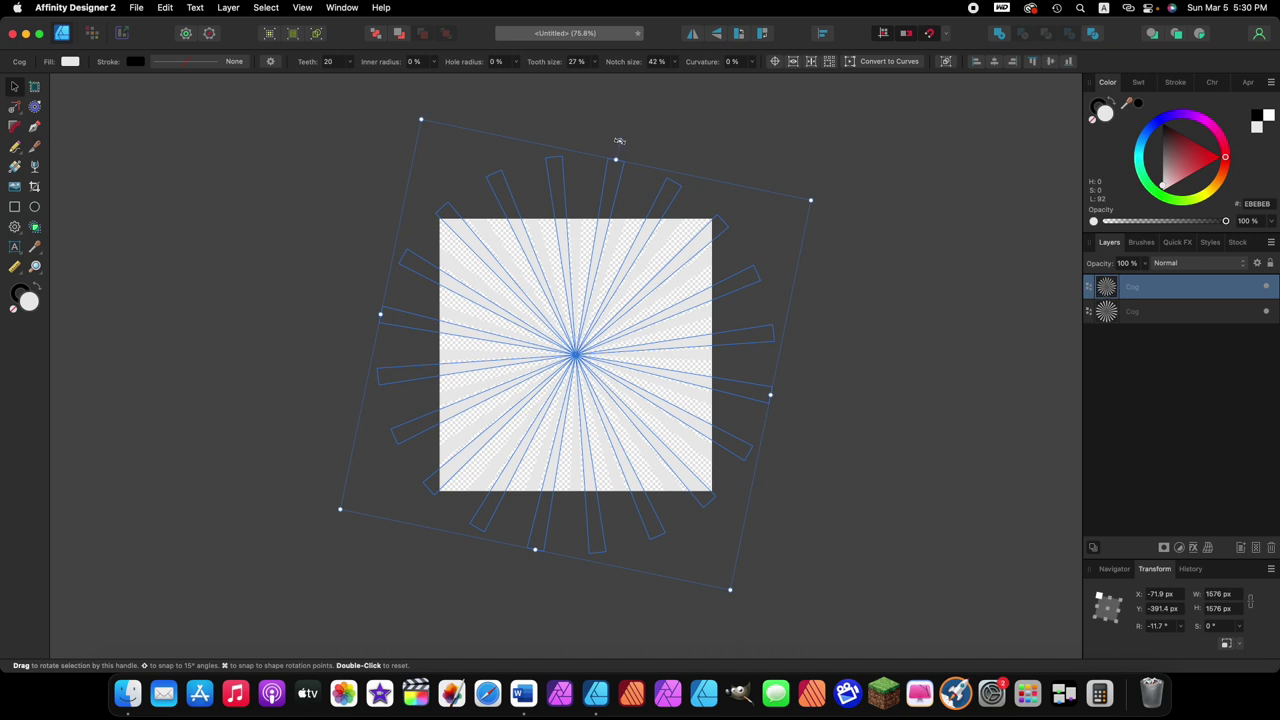
left_click(776, 94)
key("super+z")
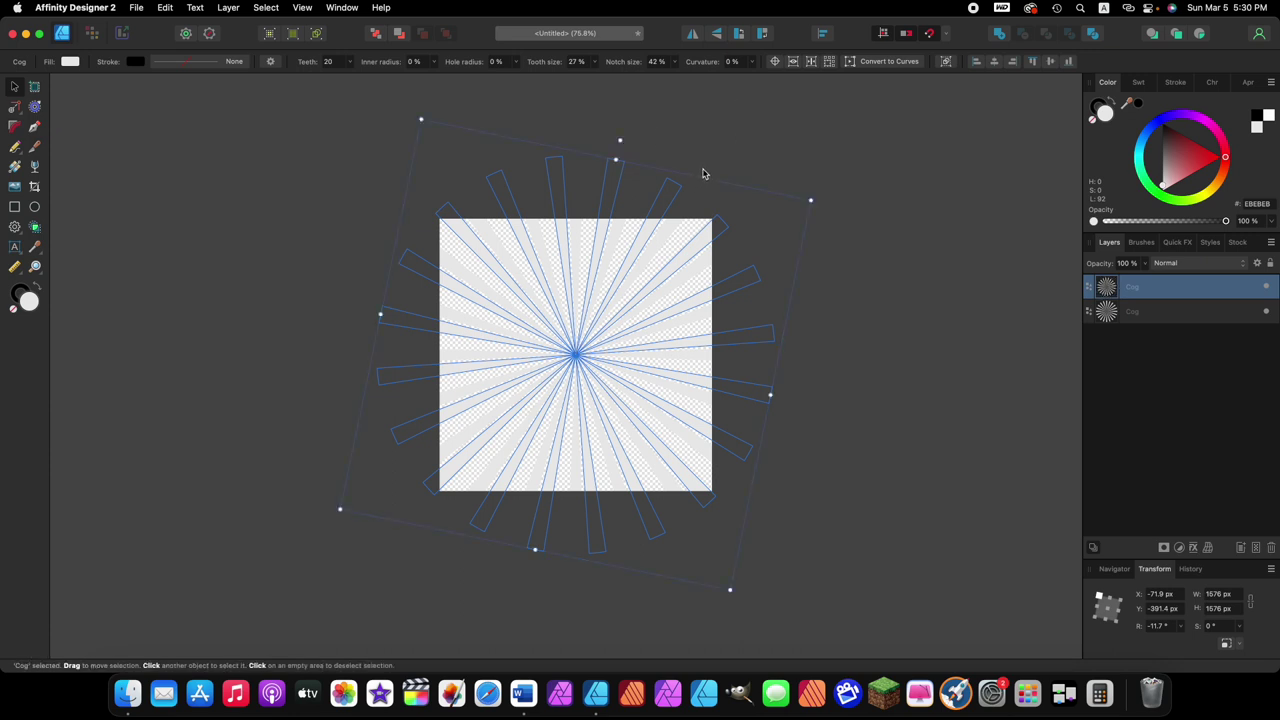
key("super+z")
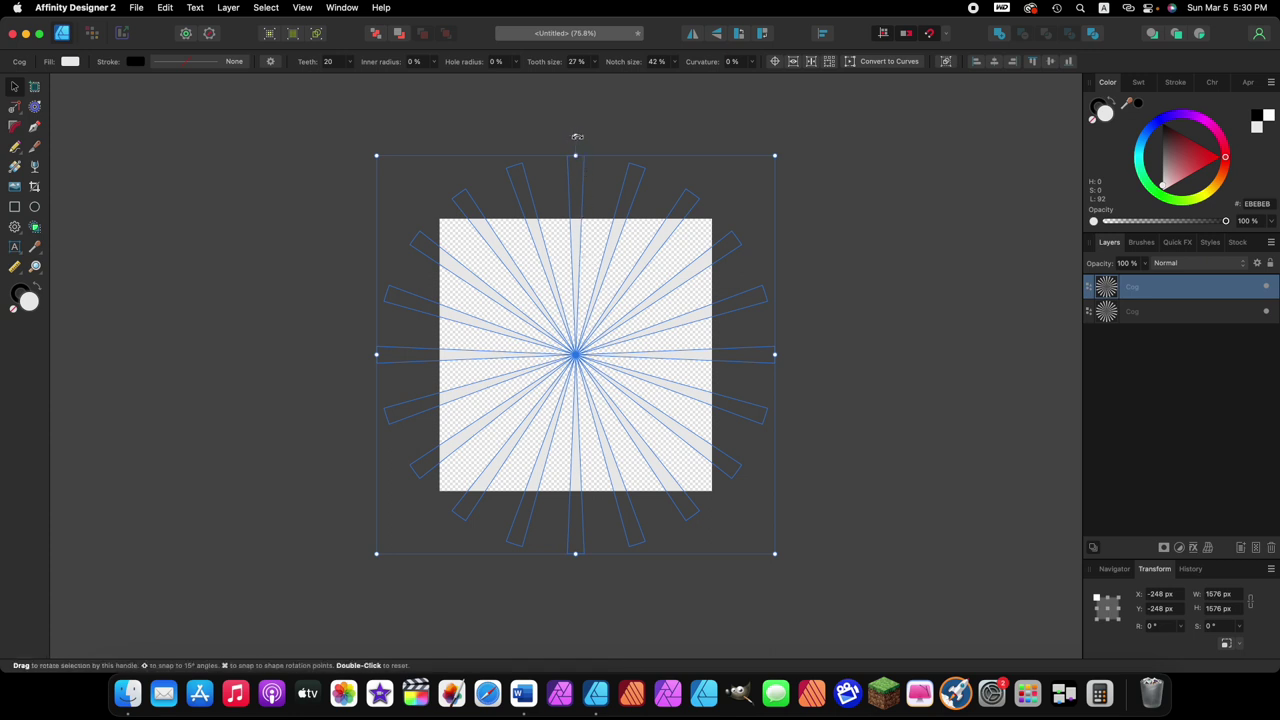
- Rotate the upper cog copy to exactly -45° so its rays fall between those of the original
left_click_drag(576, 136, 715, 189)
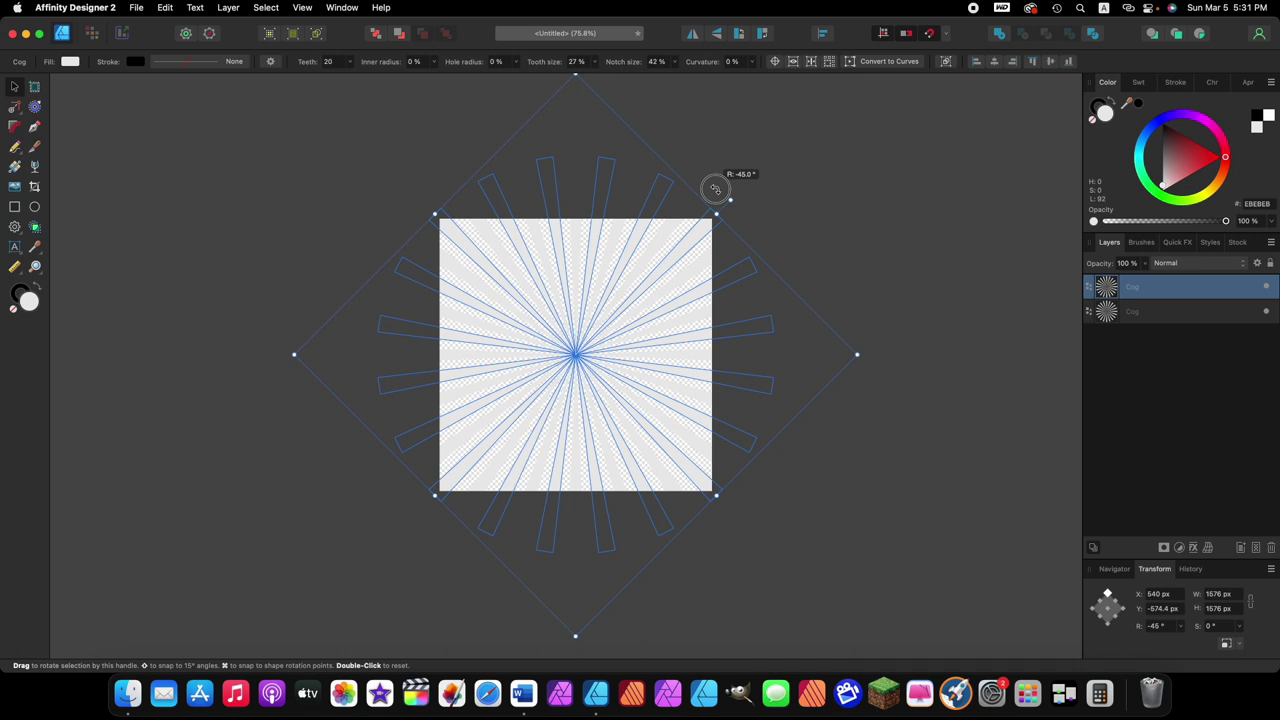
left_click_drag(715, 189, 715, 192)
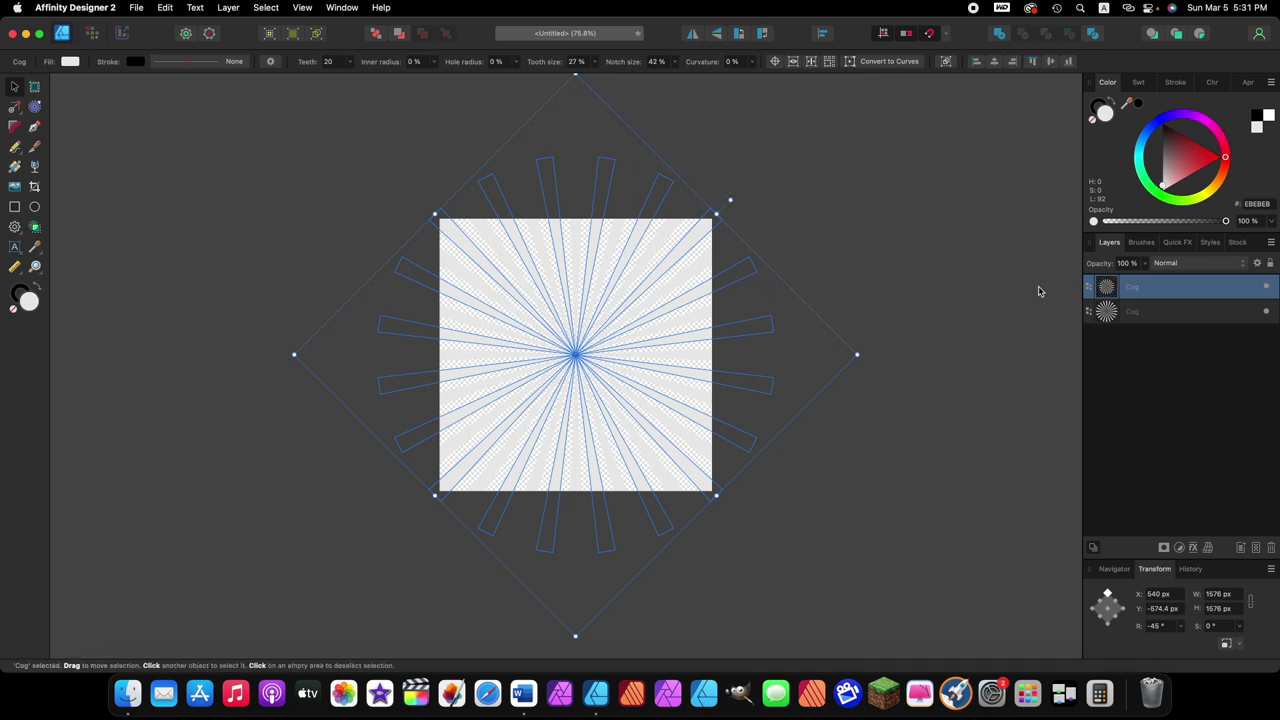
- Compare the unrotated and rotated cogs by alternating the selection, ending on the rotated one
left_click(1160, 313)
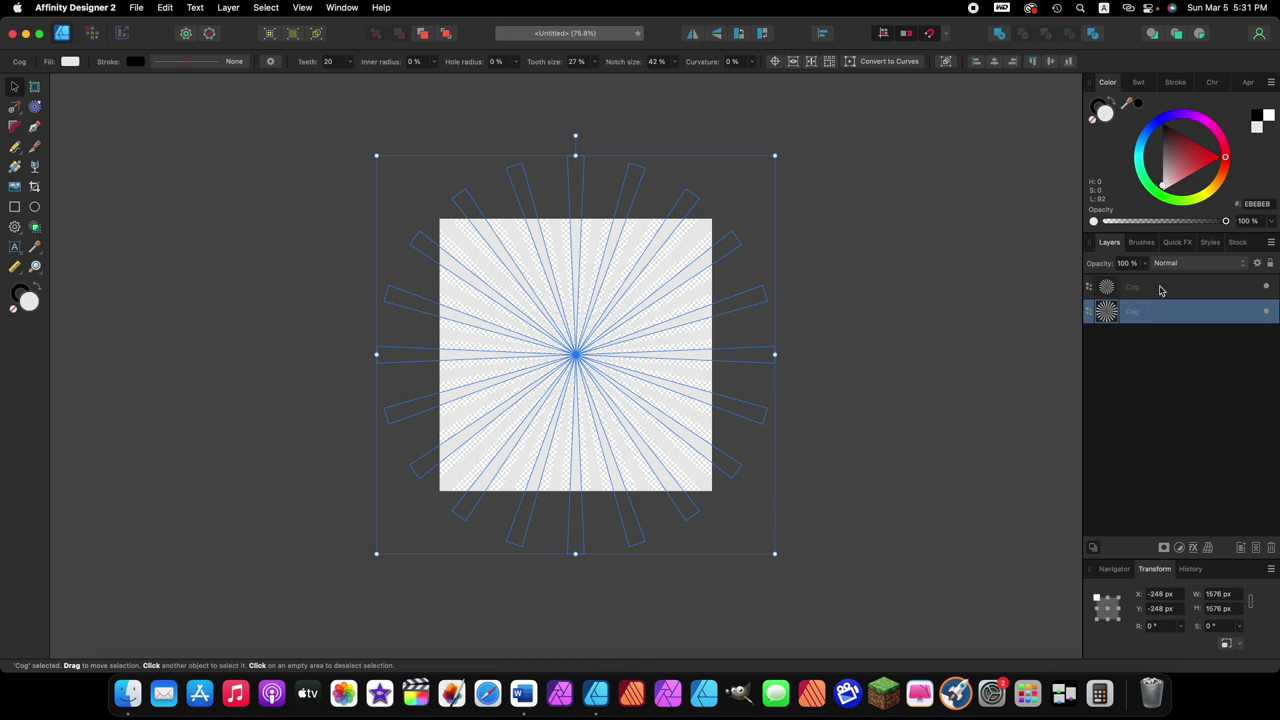
left_click(1150, 289)
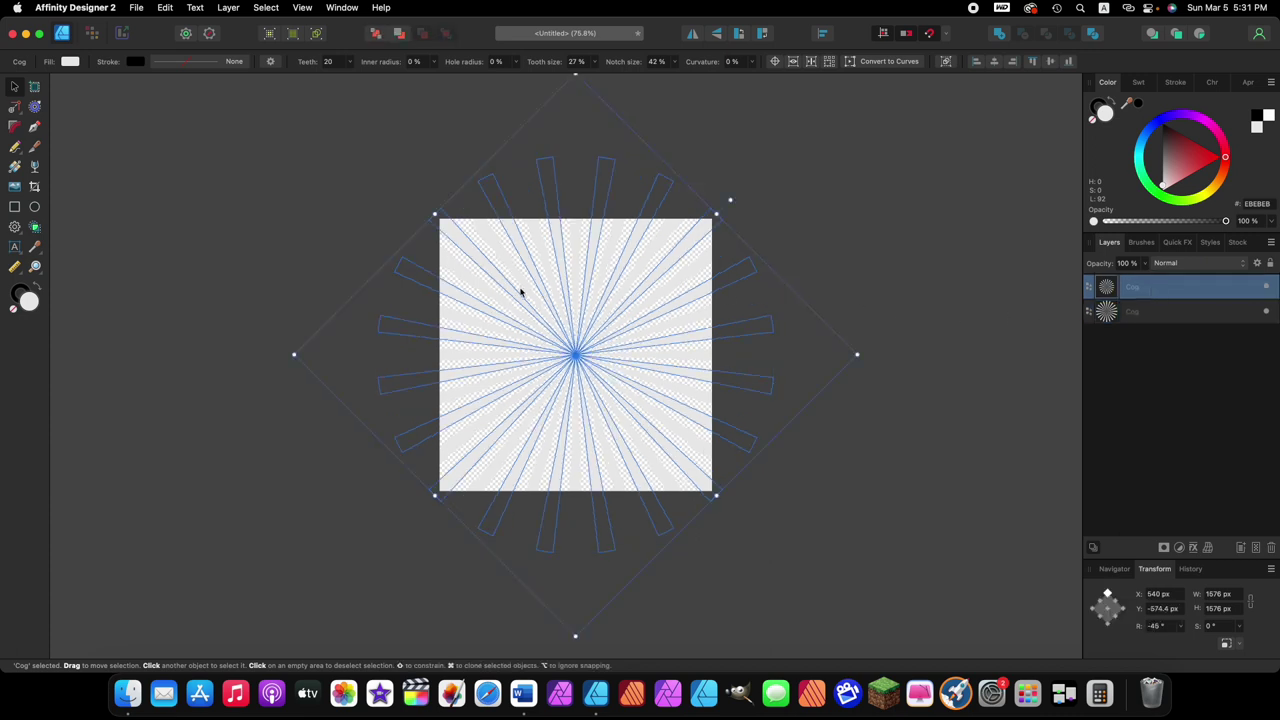
left_click(1152, 314)
left_click(1150, 296)
left_click(1154, 314)
left_click(1150, 290)
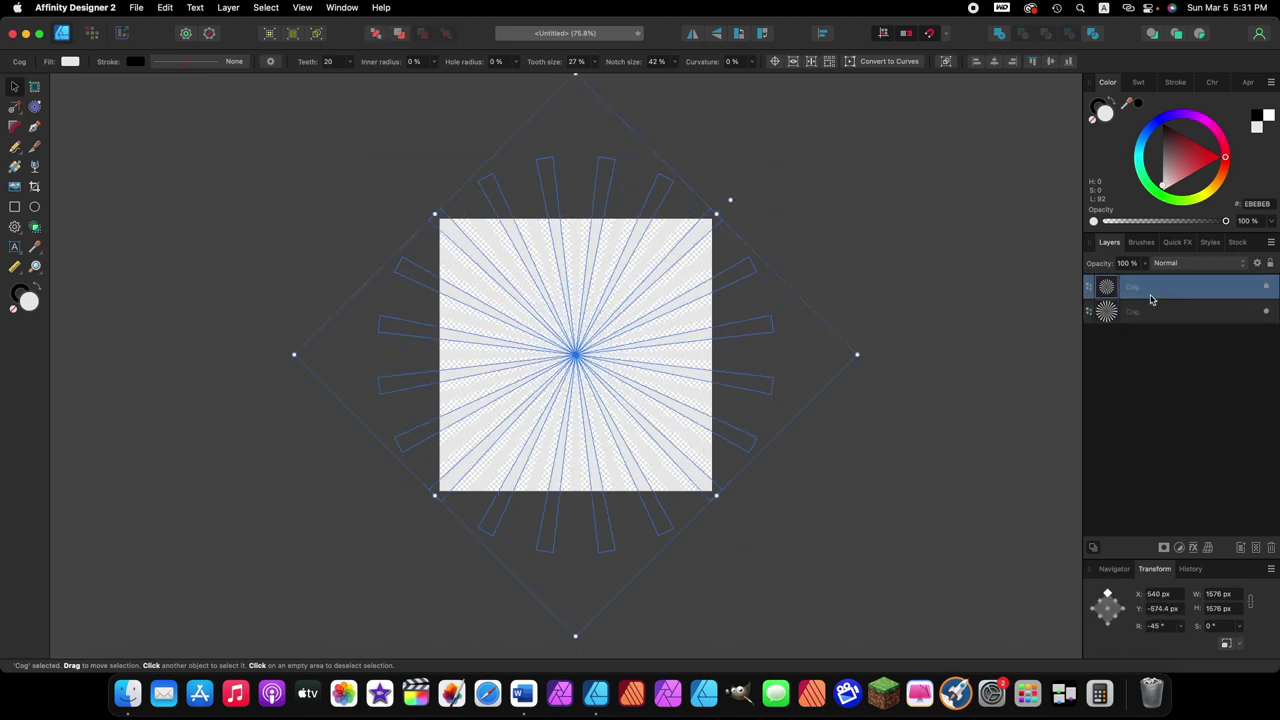
left_click(1155, 315)
left_click(1152, 291)
- Enlarge the rotated cog proportionally around its centre to about 1679 × 1679 px and deselect it
scroll(668, 250, "down", 1)
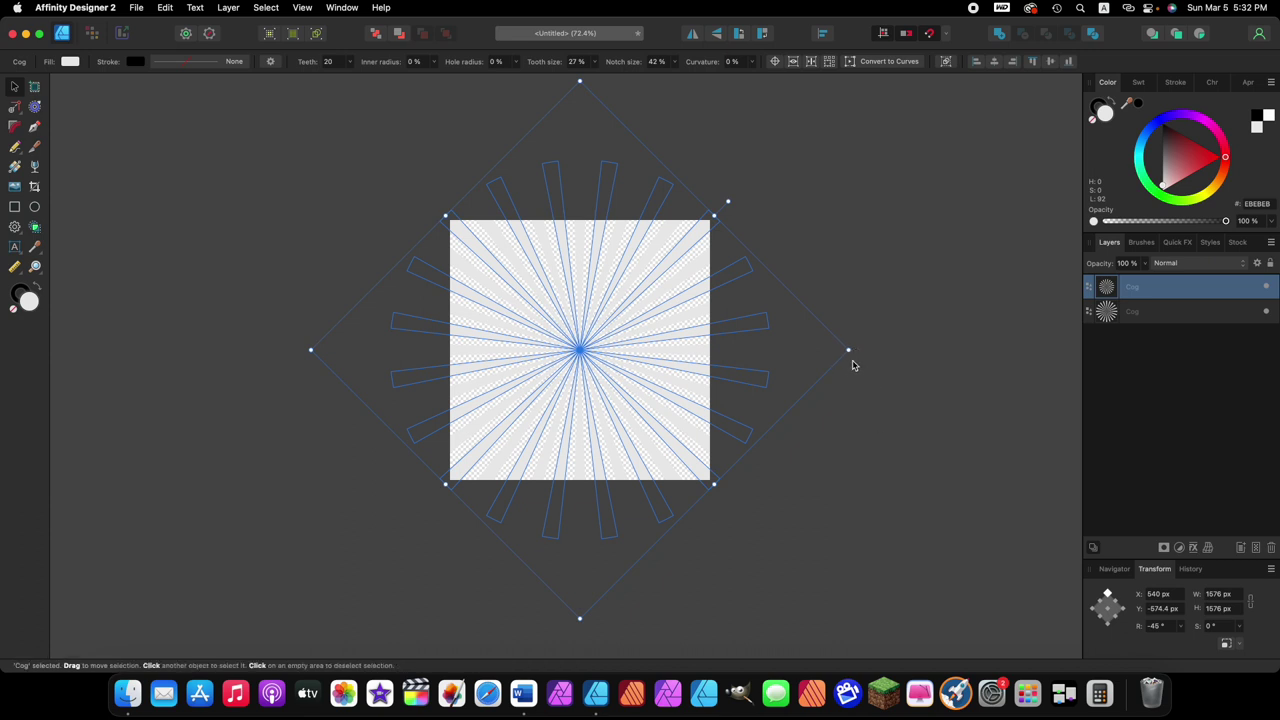
left_click_drag(848, 350, 854, 350)
left_click_drag(858, 351, 866, 354)
scroll(644, 339, "down", 3)
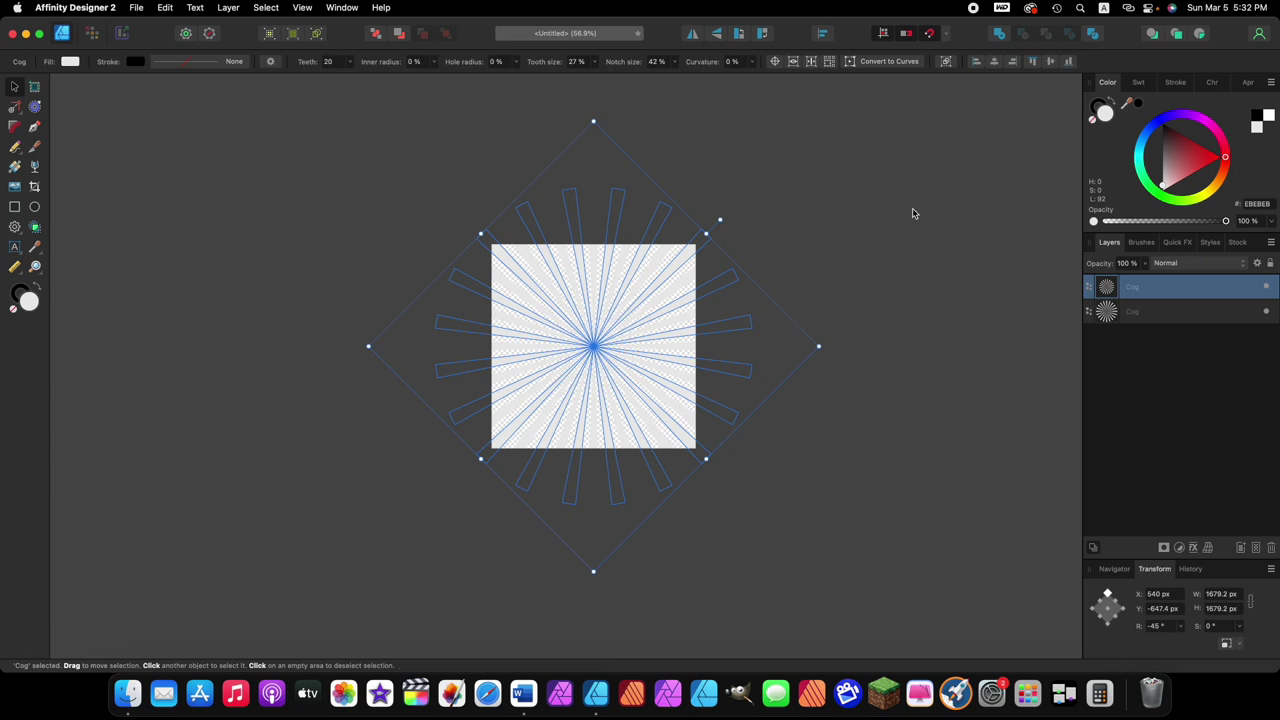
left_click(950, 229)
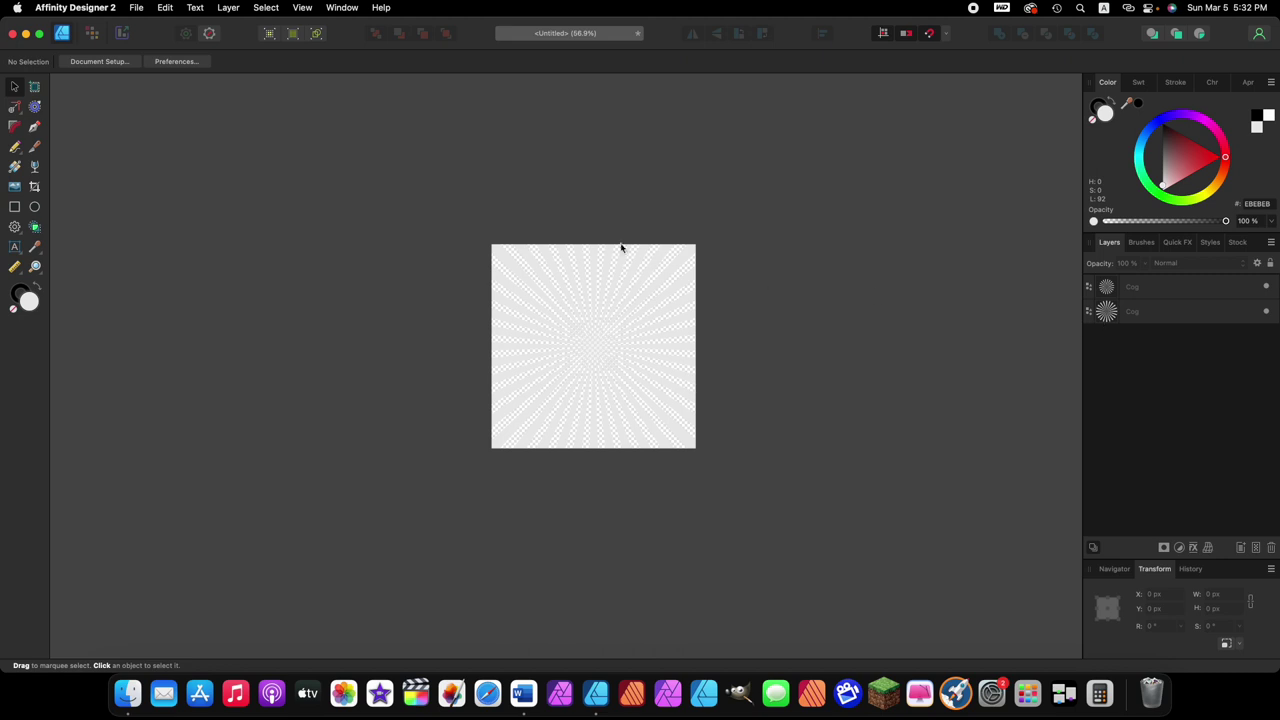
- Draw a rectangle about 1326 × 1346 px that covers the whole page and overlaps its edges
left_click(16, 209)
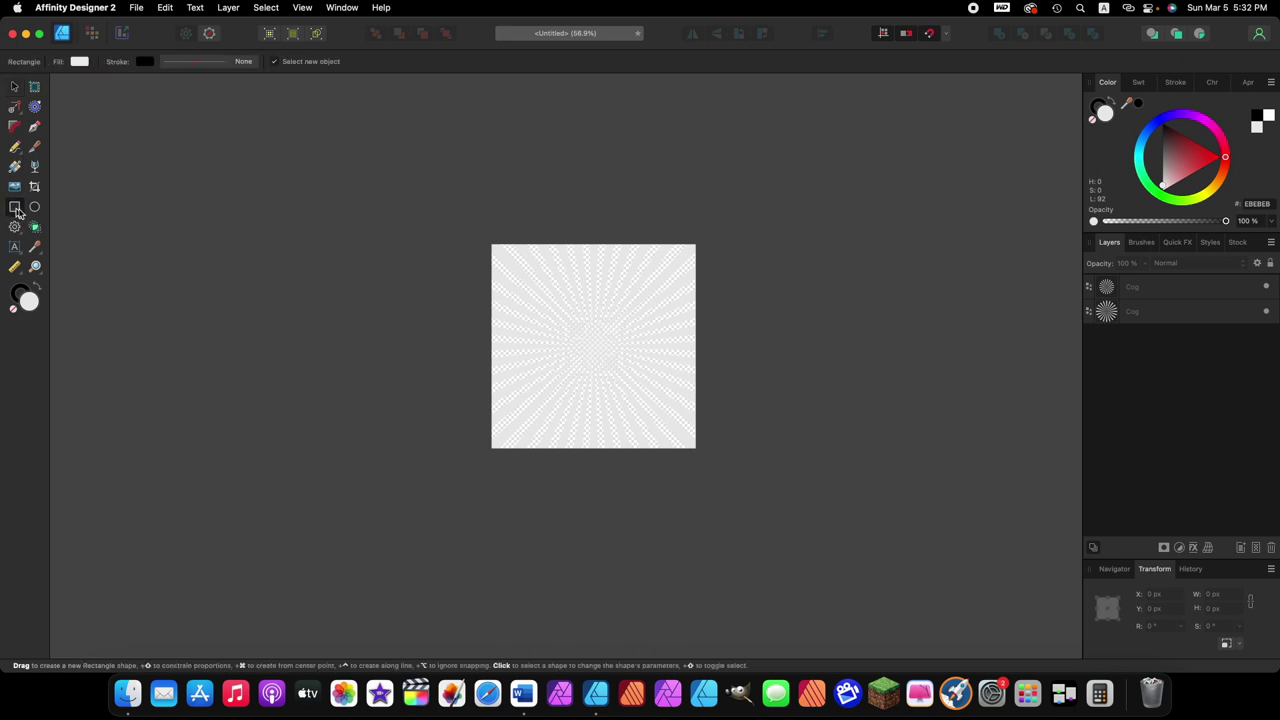
left_click_drag(464, 216, 722, 478)
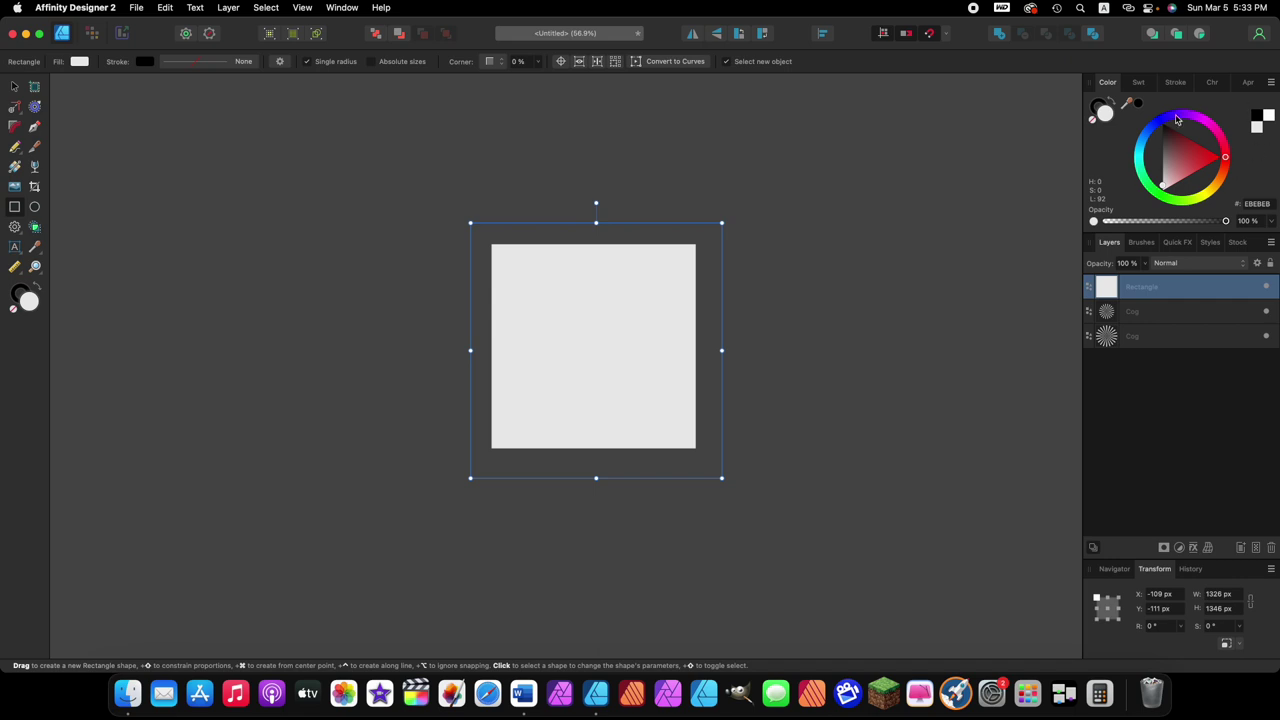
- Try the Sliders and Boxes colour displays and return to the Wheel display
left_click(1271, 84)
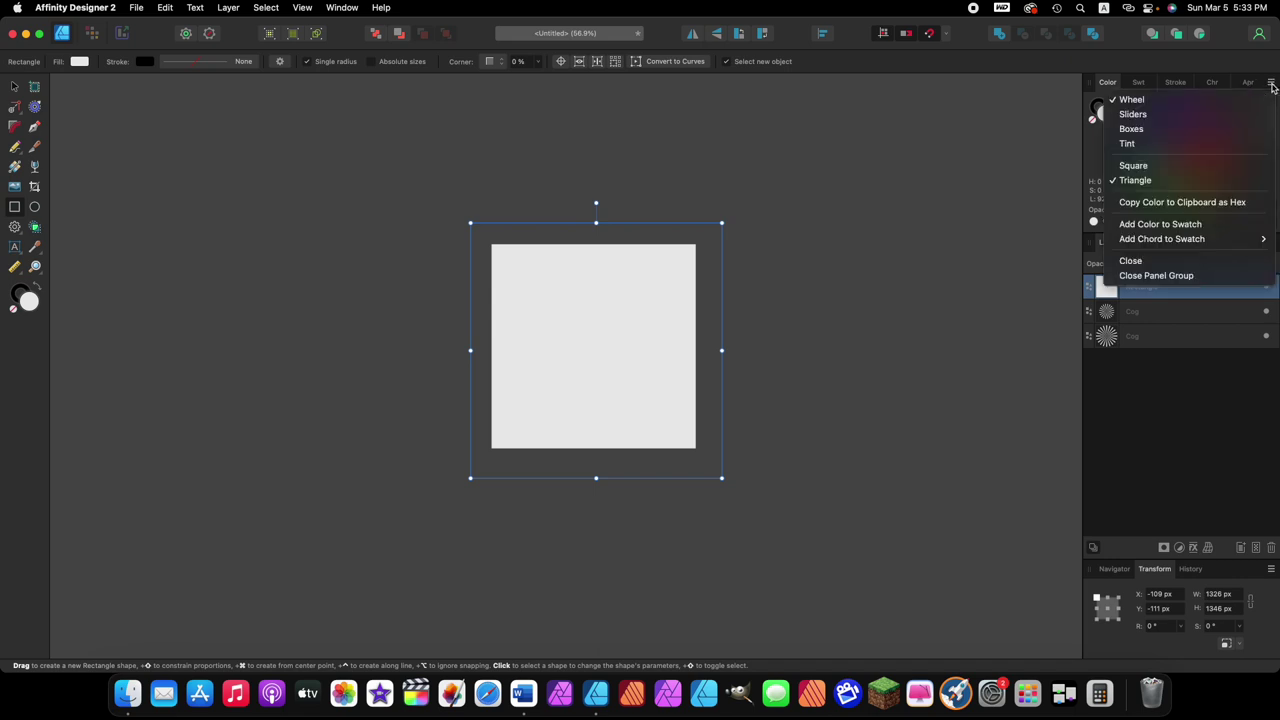
left_click(1229, 114)
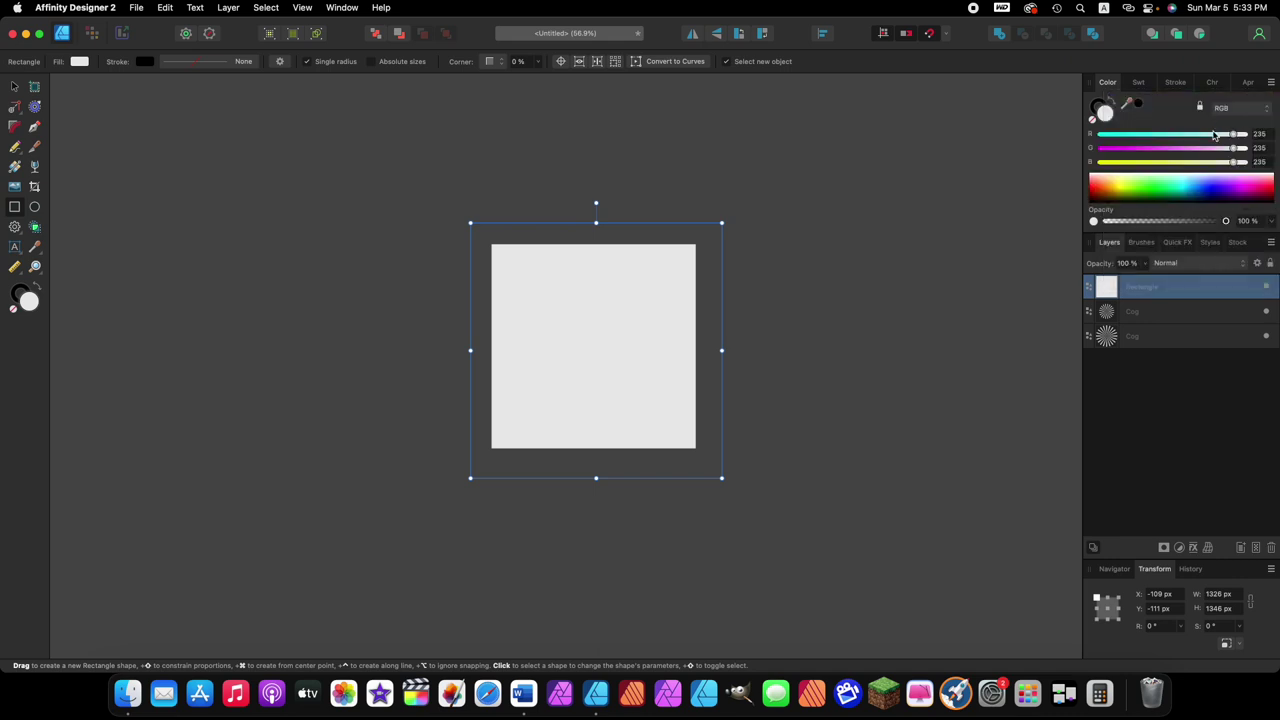
left_click(1271, 82)
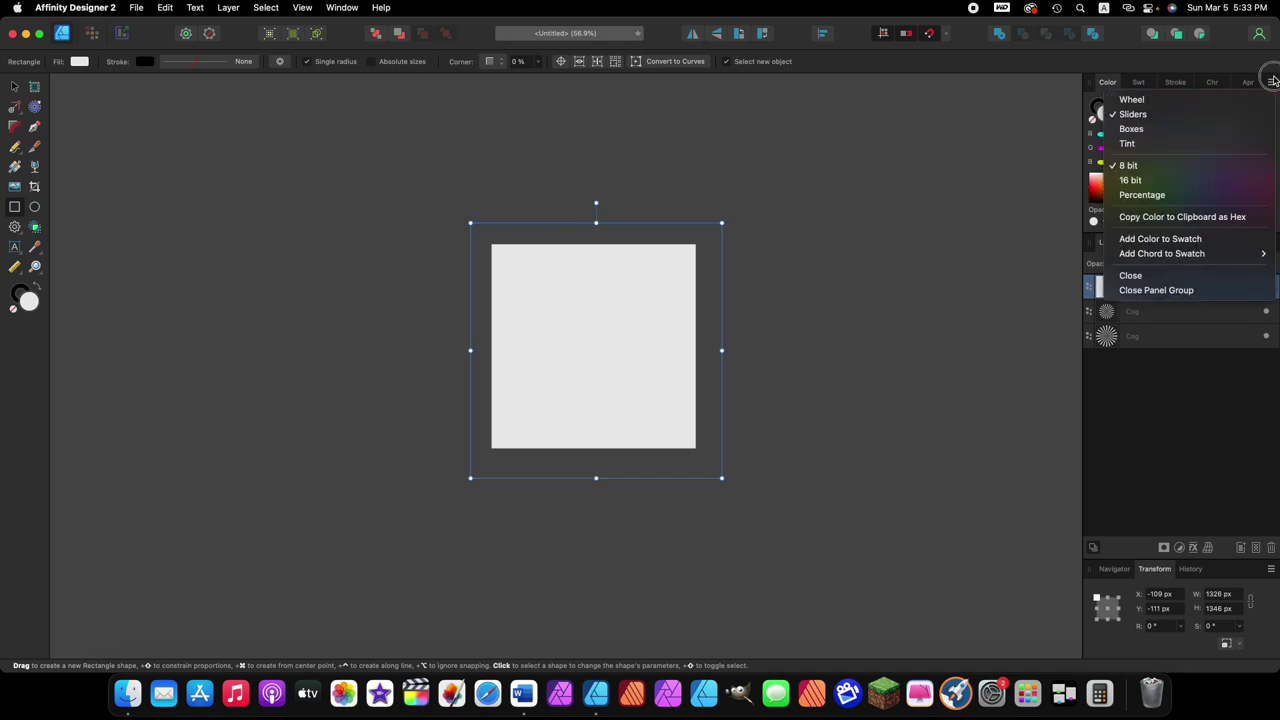
left_click(1230, 128)
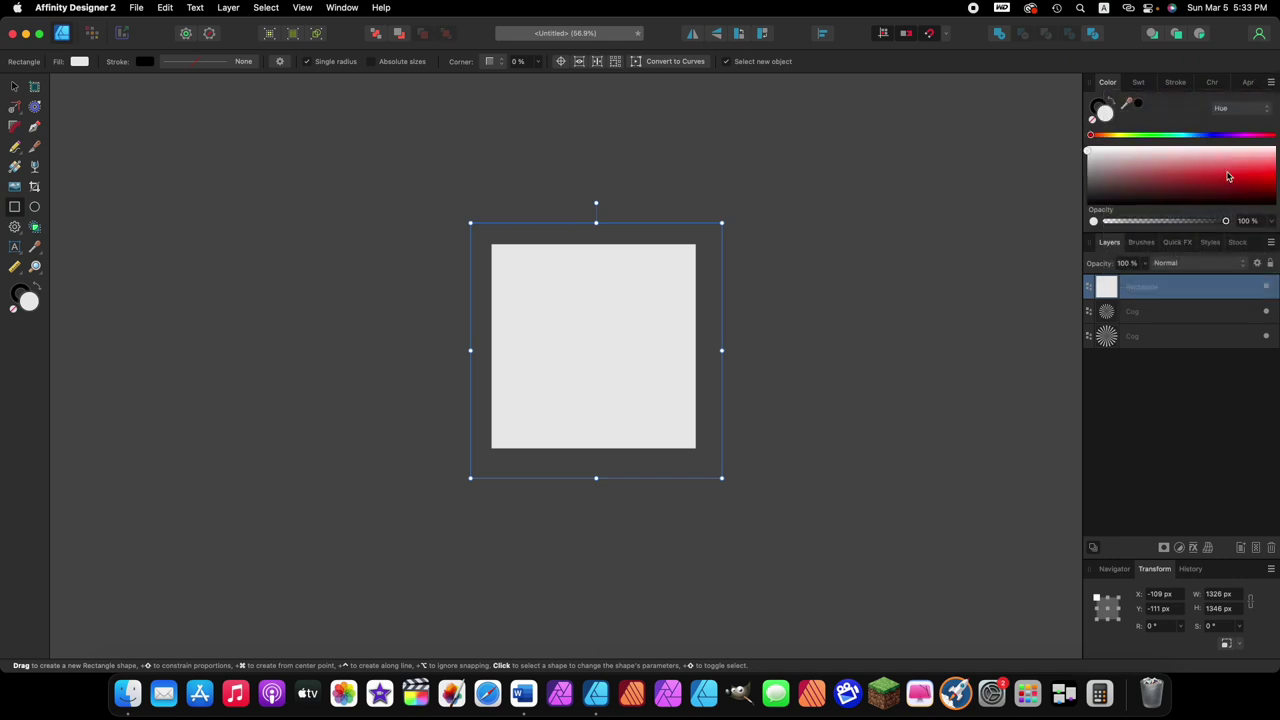
left_click(1271, 84)
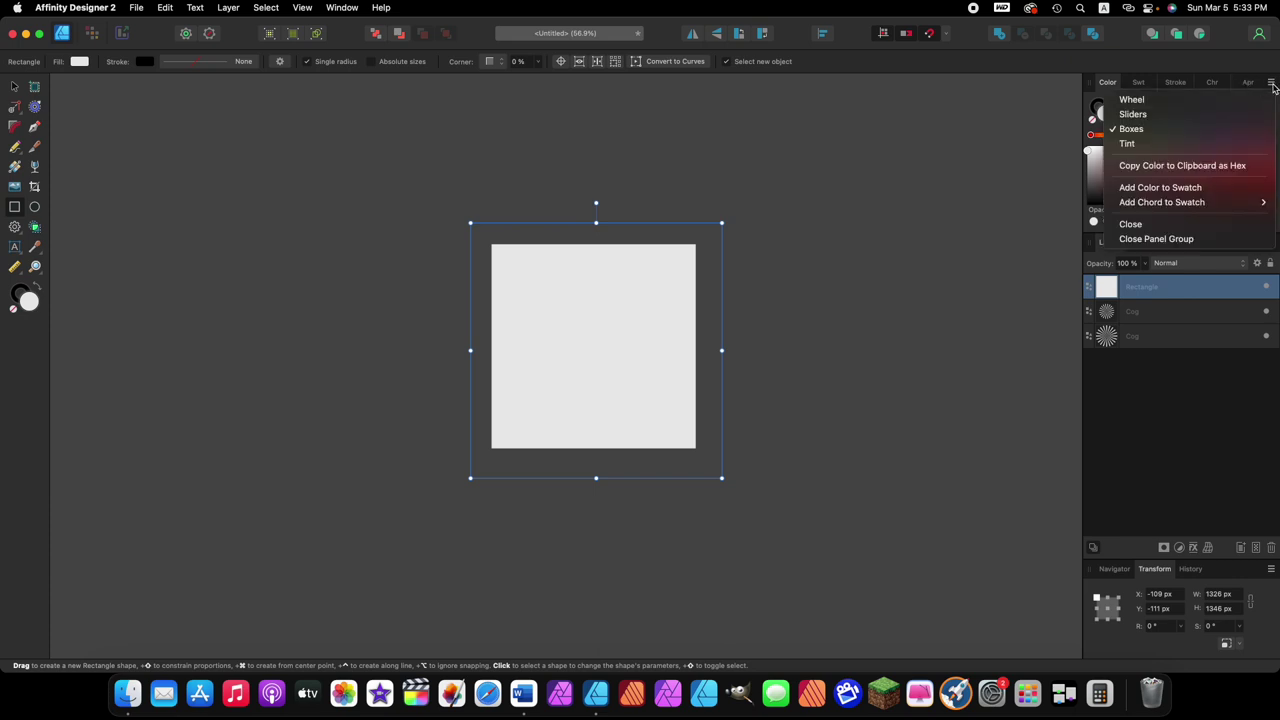
left_click(1248, 99)
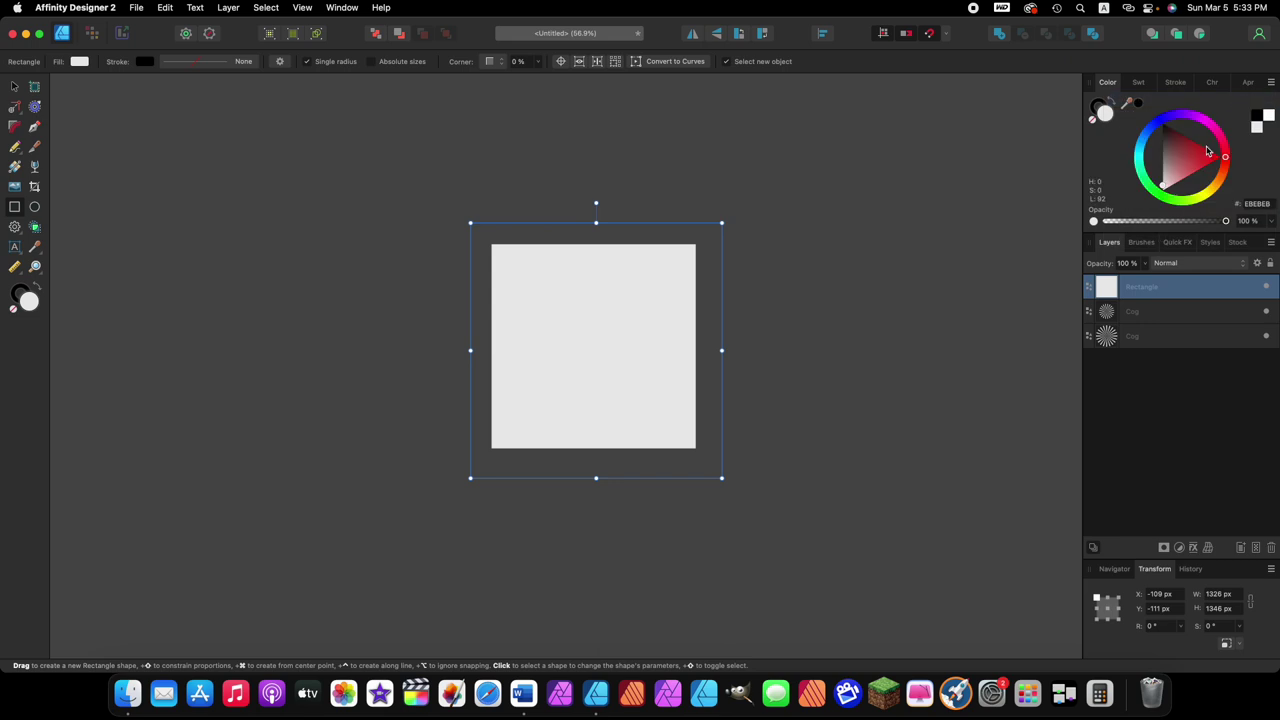
- Fill the rectangle with black (000000), move it beneath both cog layers and deselect it
left_click_drag(1163, 187, 1162, 122)
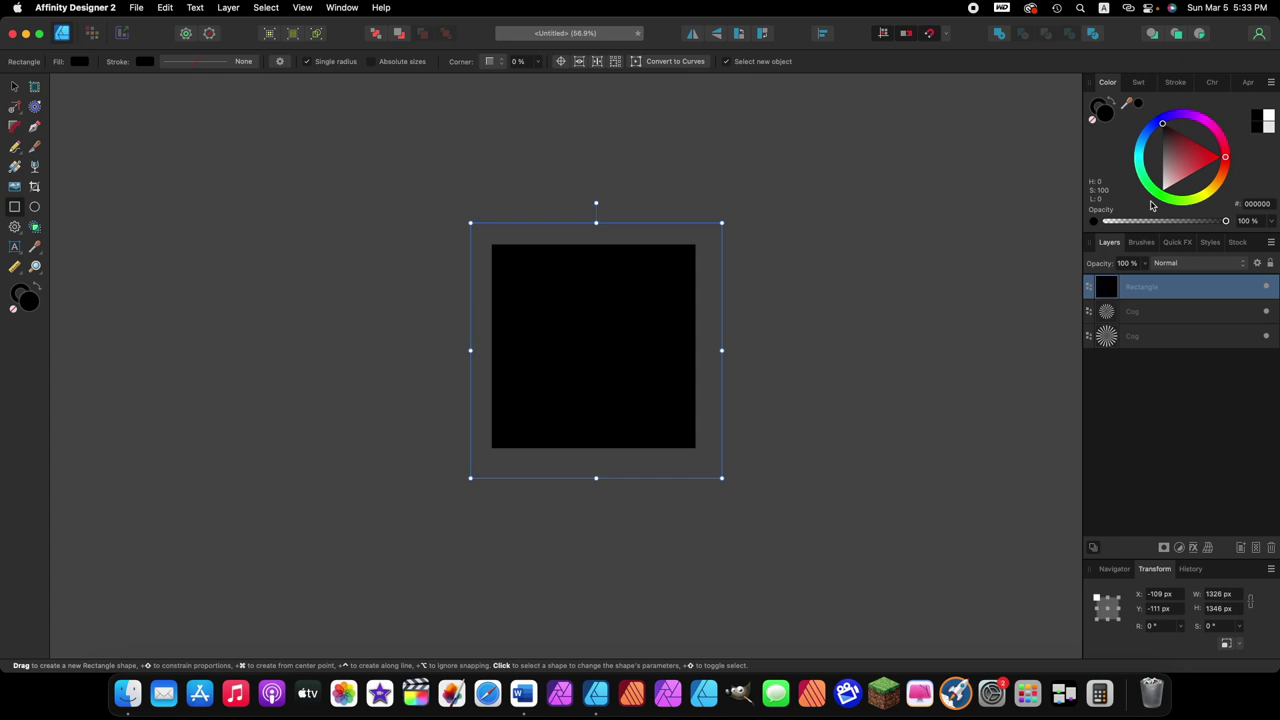
left_click(644, 361)
left_click(628, 339)
left_click(1159, 292)
left_click_drag(1159, 292, 1162, 353)
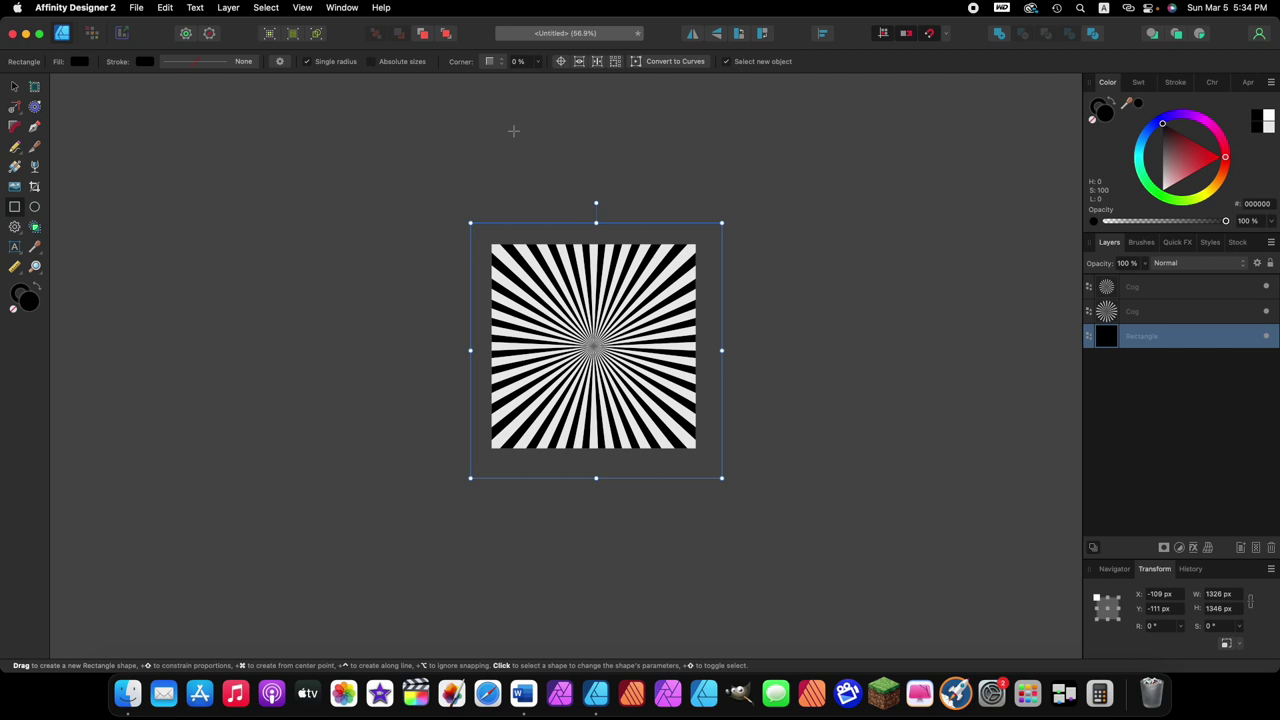
key("v")
left_click(437, 182)
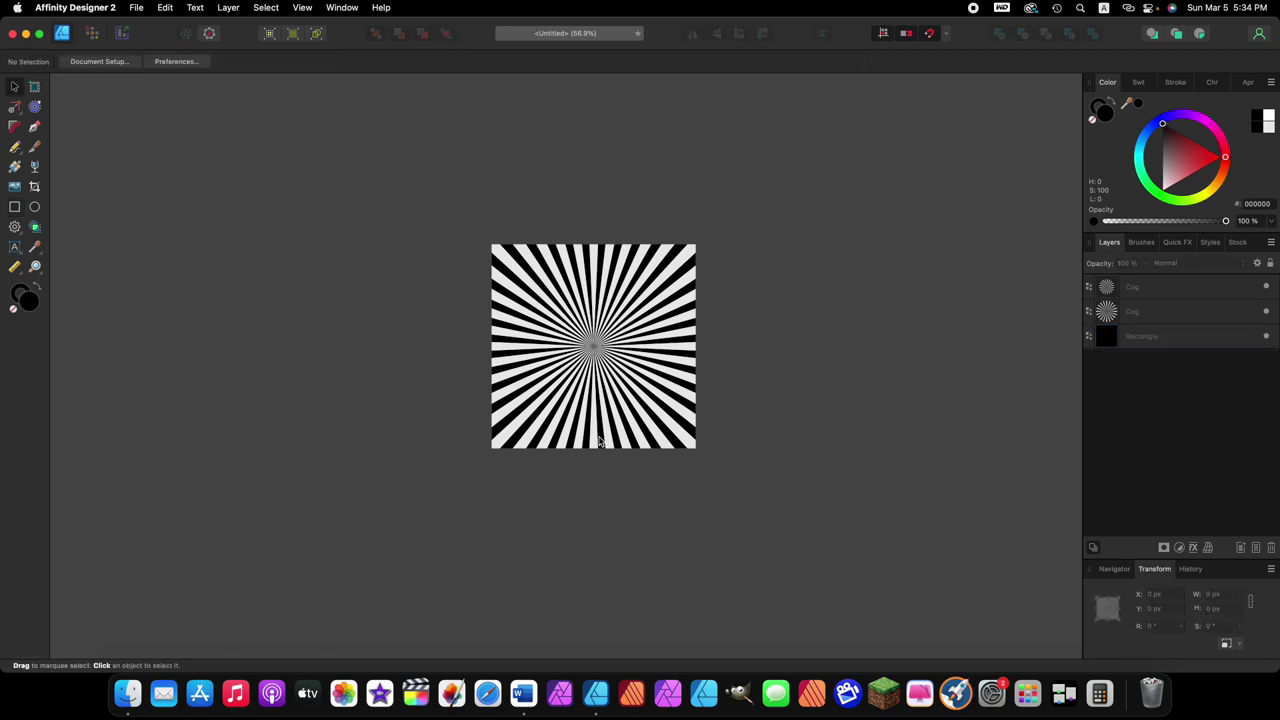
- Recolour the background rectangle yellow with the hex value F7D014
scroll(590, 320, "up", 3)
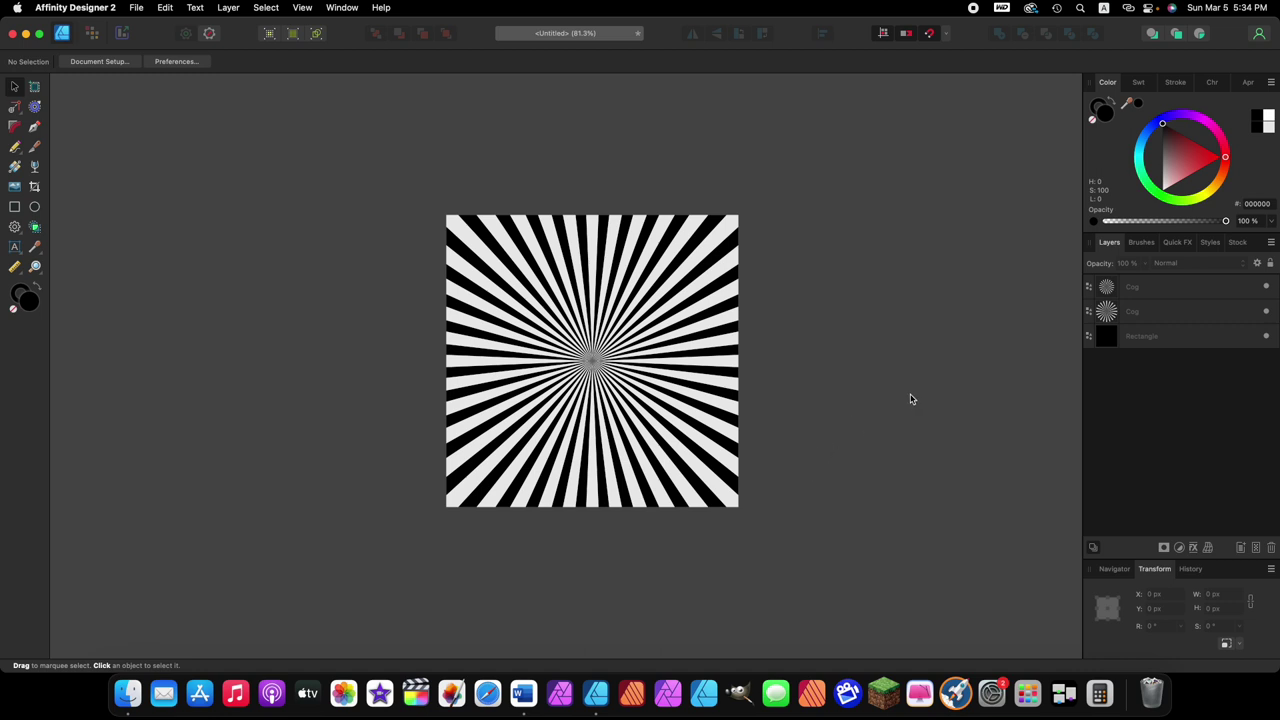
left_click(1148, 311)
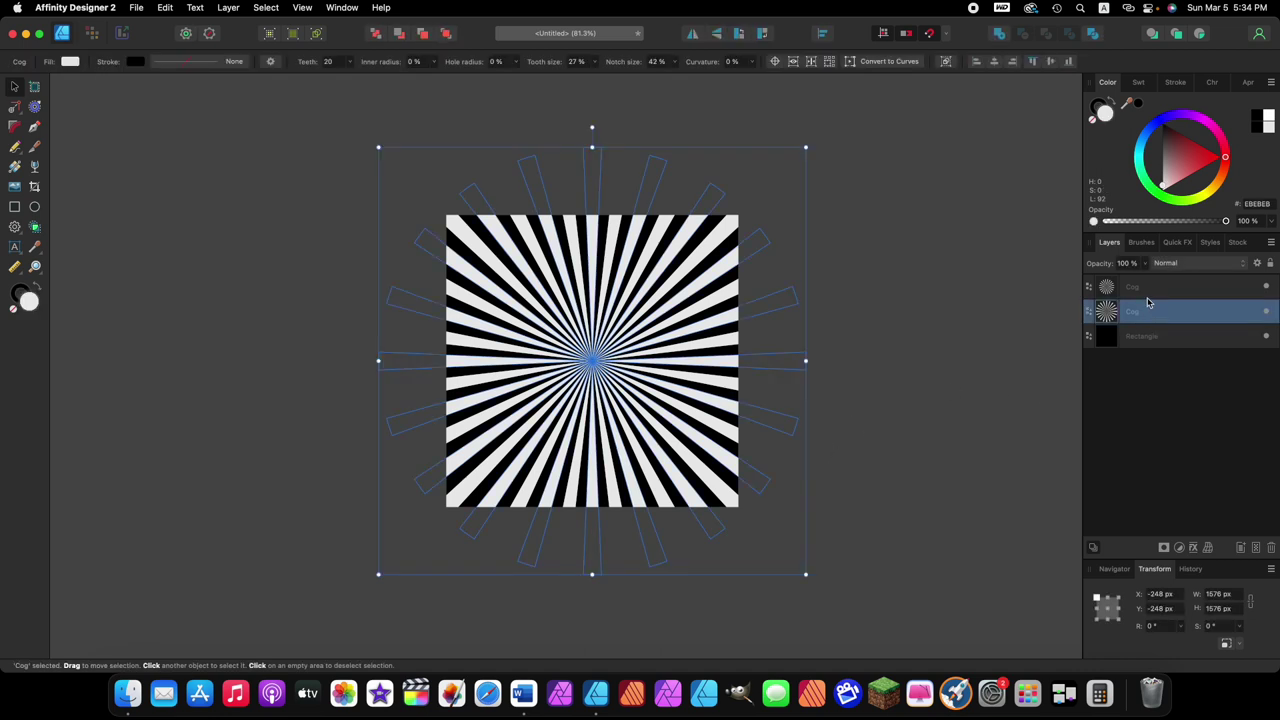
left_click(1148, 293)
left_click(1153, 339)
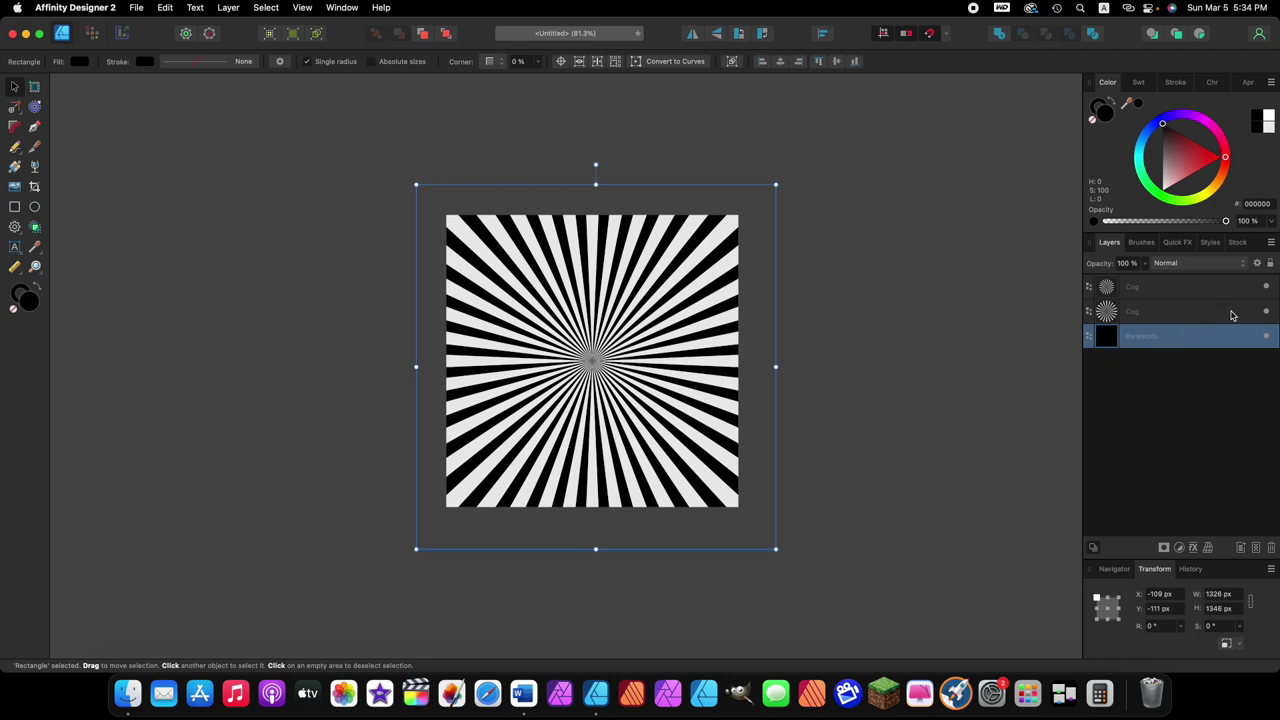
left_click(1257, 204)
type("f")
left_click(1250, 205)
key("Return")
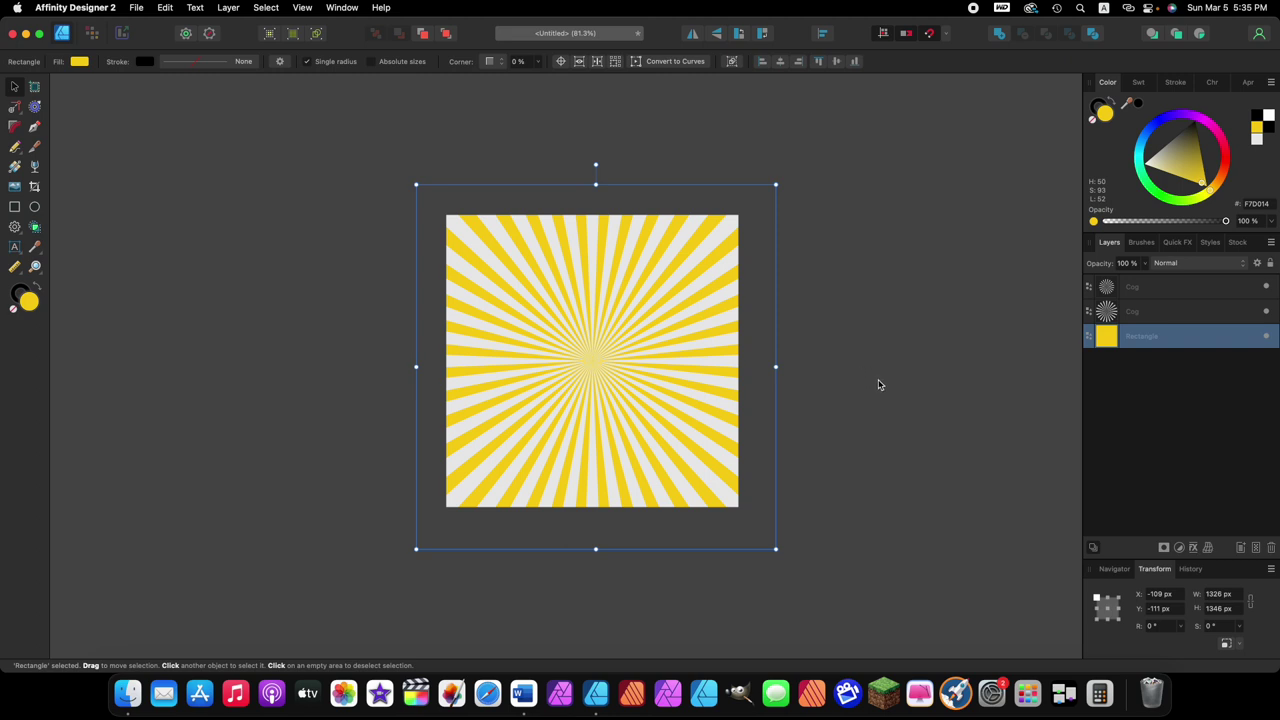
- Recolour the lower of the two cog layers magenta with the hex value FA06C7
left_click(1165, 314)
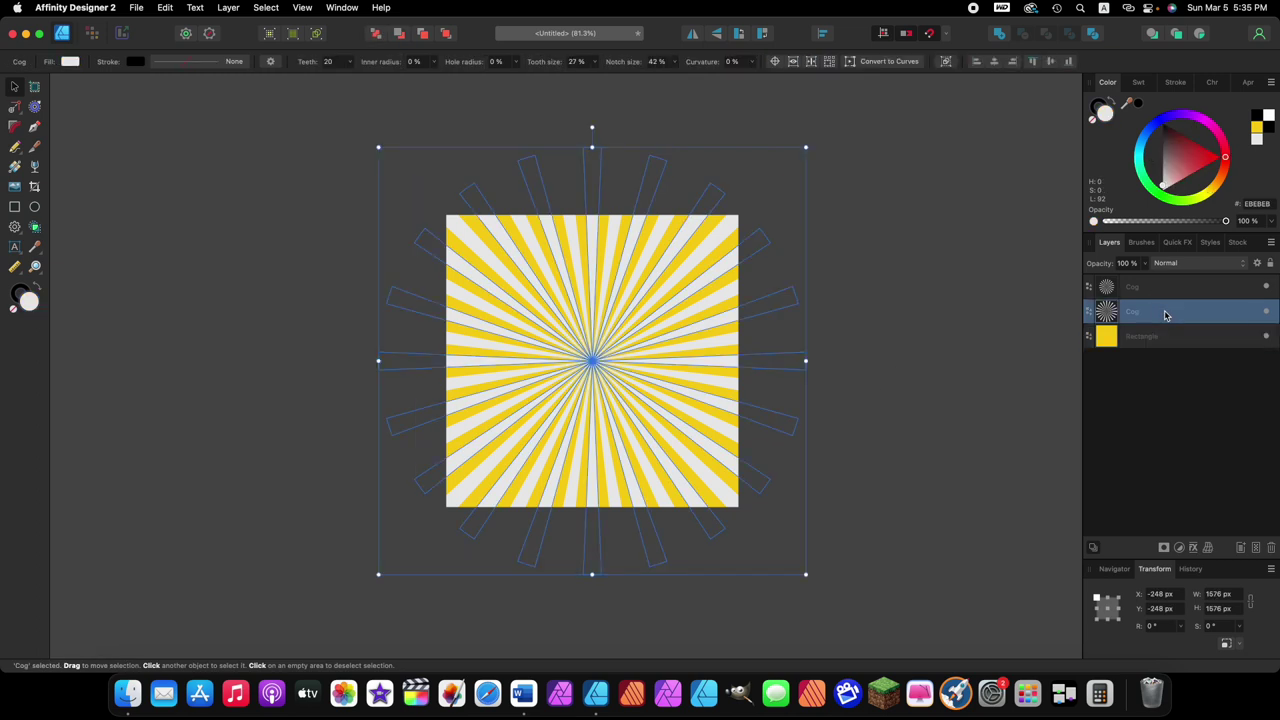
left_click(1253, 206)
type("c7")
key("Return")
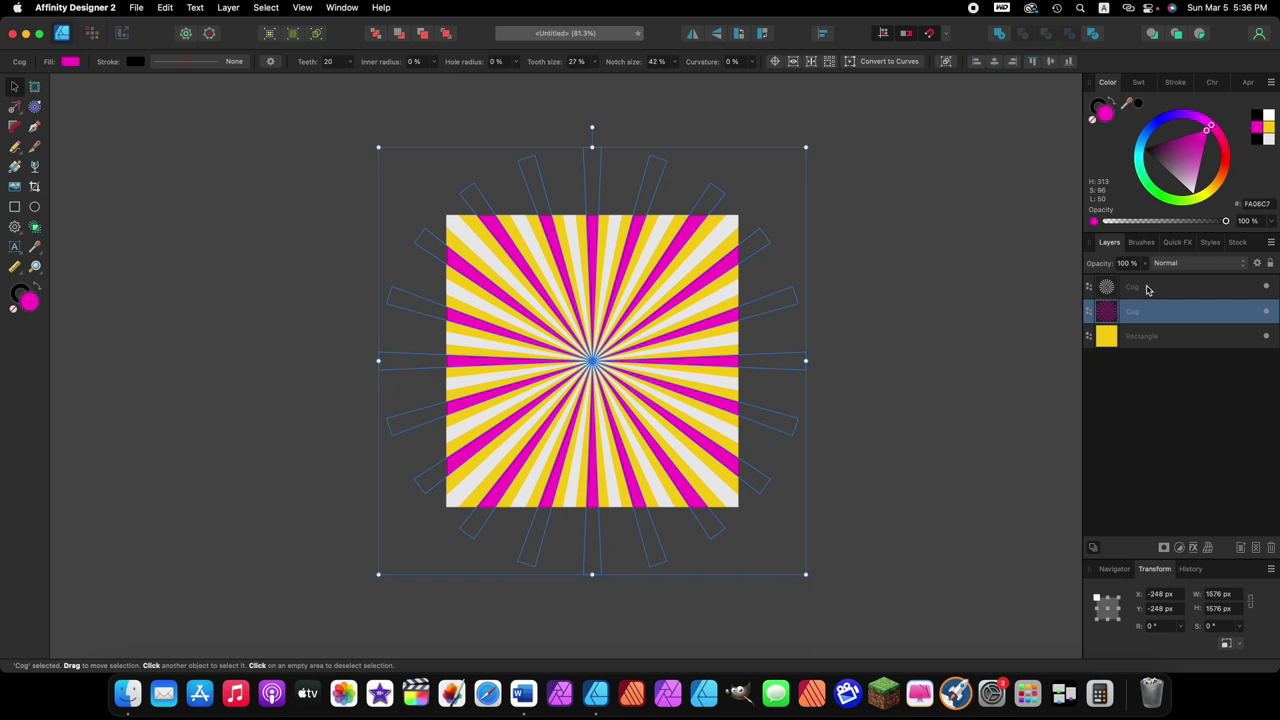
- Recolour the upper, rotated cog layer cyan with the hex value 2DF7F2 and deselect it
left_click(1159, 291)
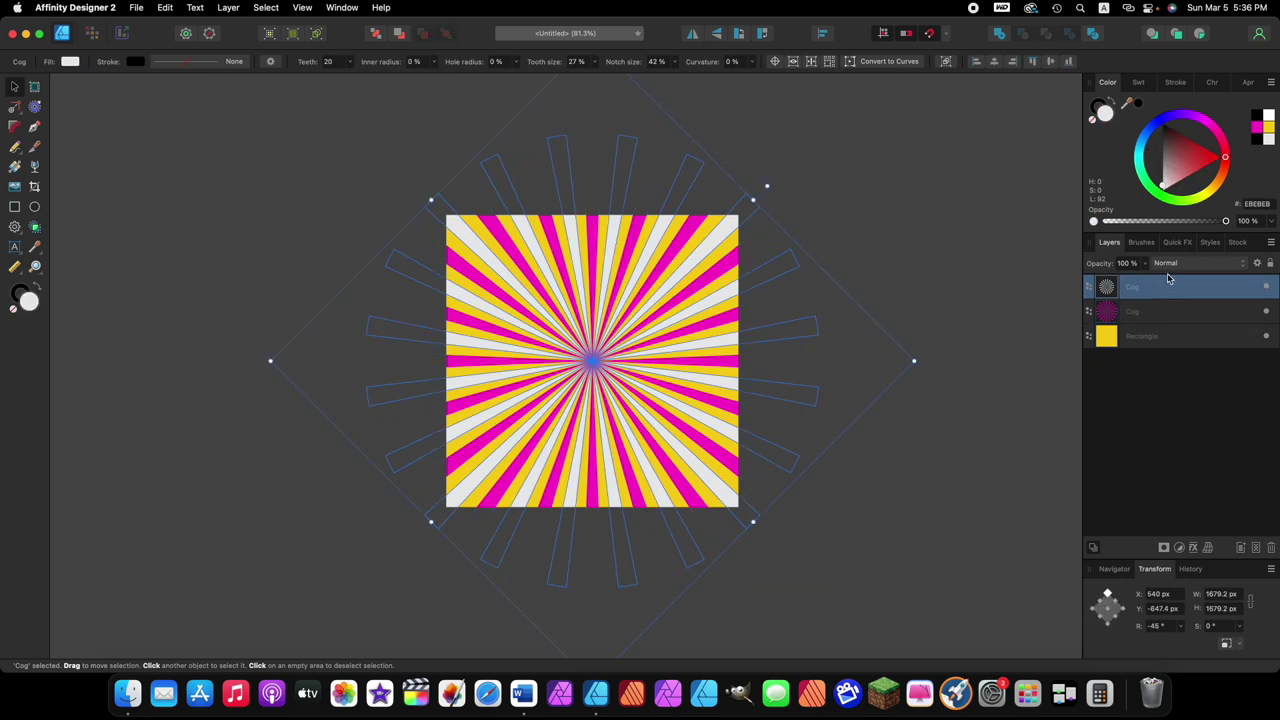
left_click(1257, 205)
type("2")
type("df")
type("f")
type("7")
type("f2")
key("Return")
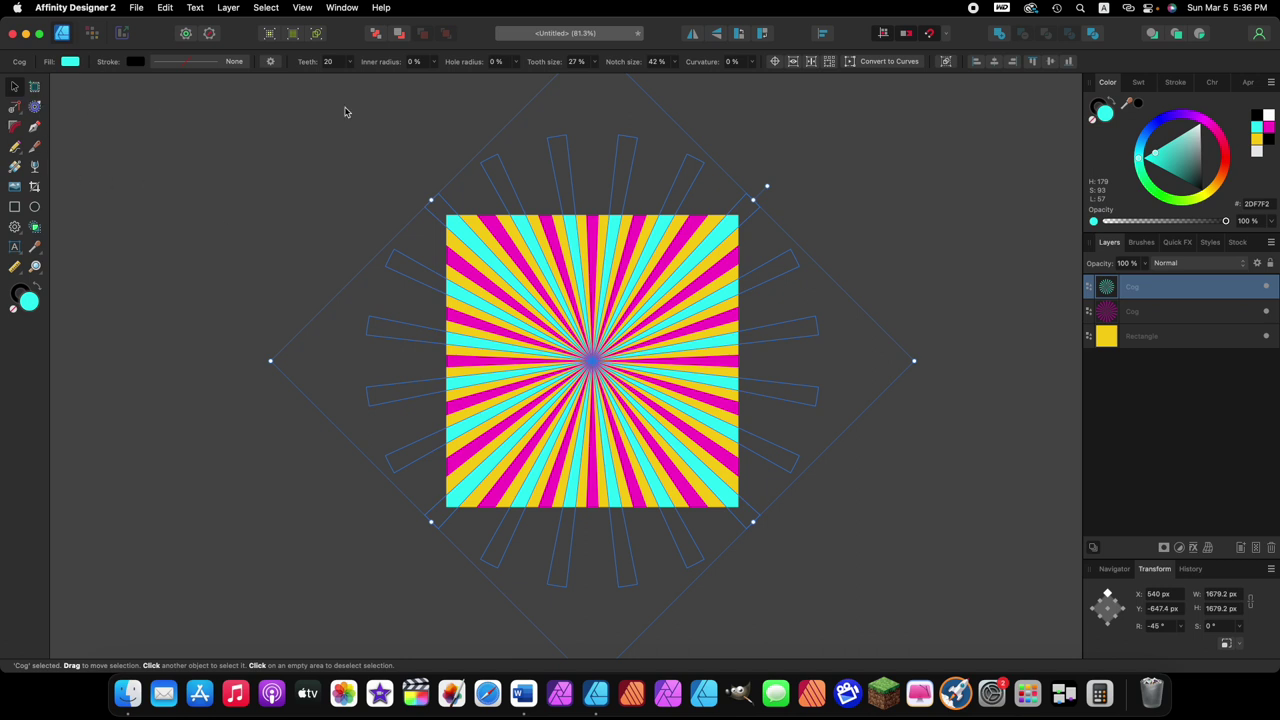
left_click(983, 205)
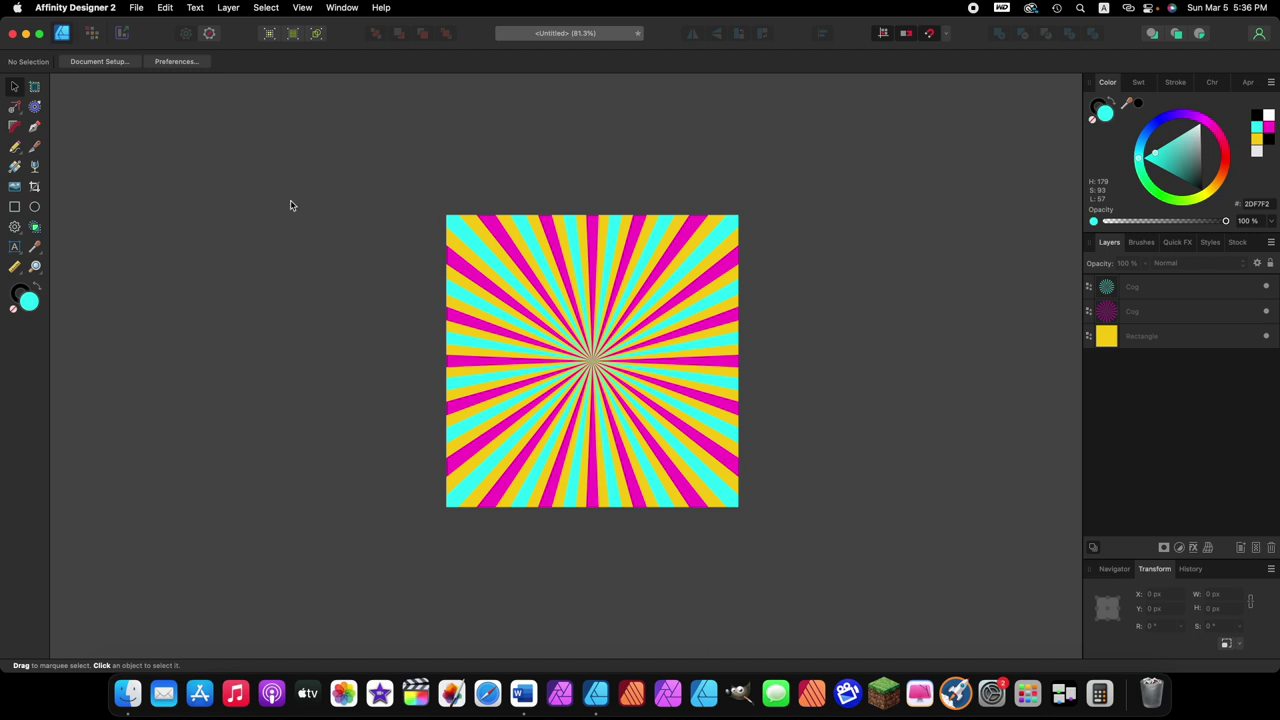
left_click(138, 9)
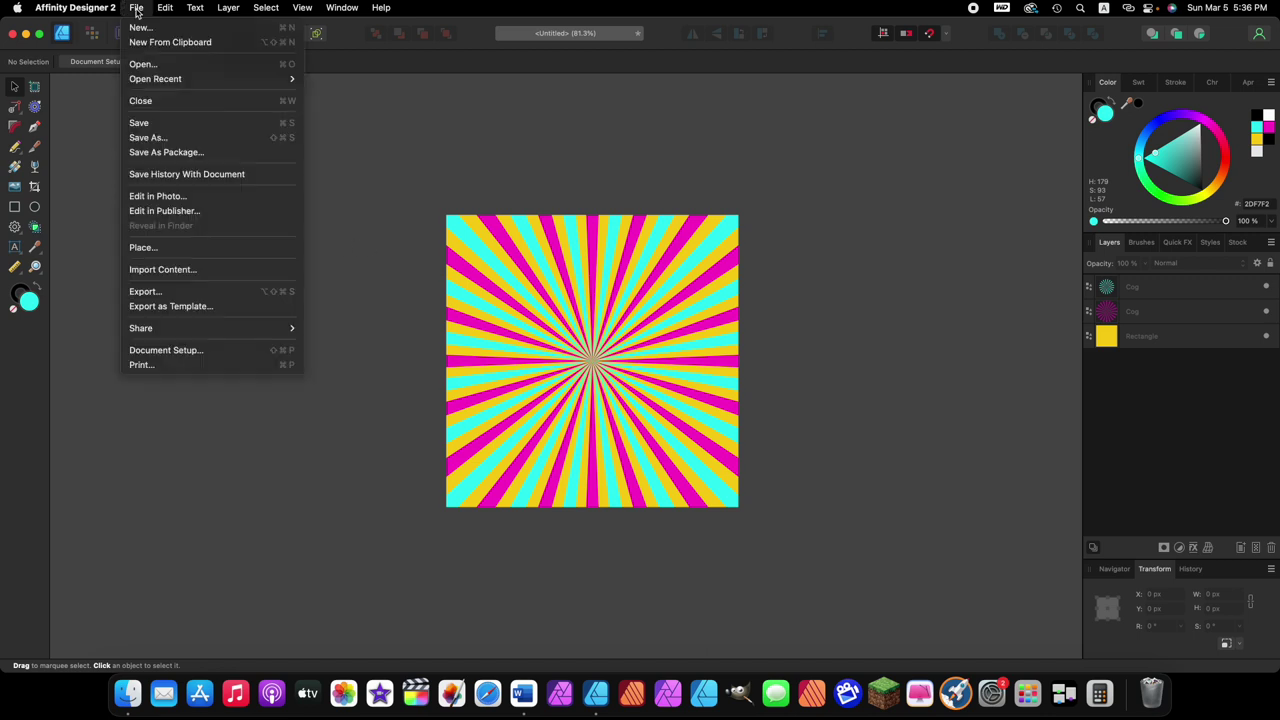
left_click(152, 143)
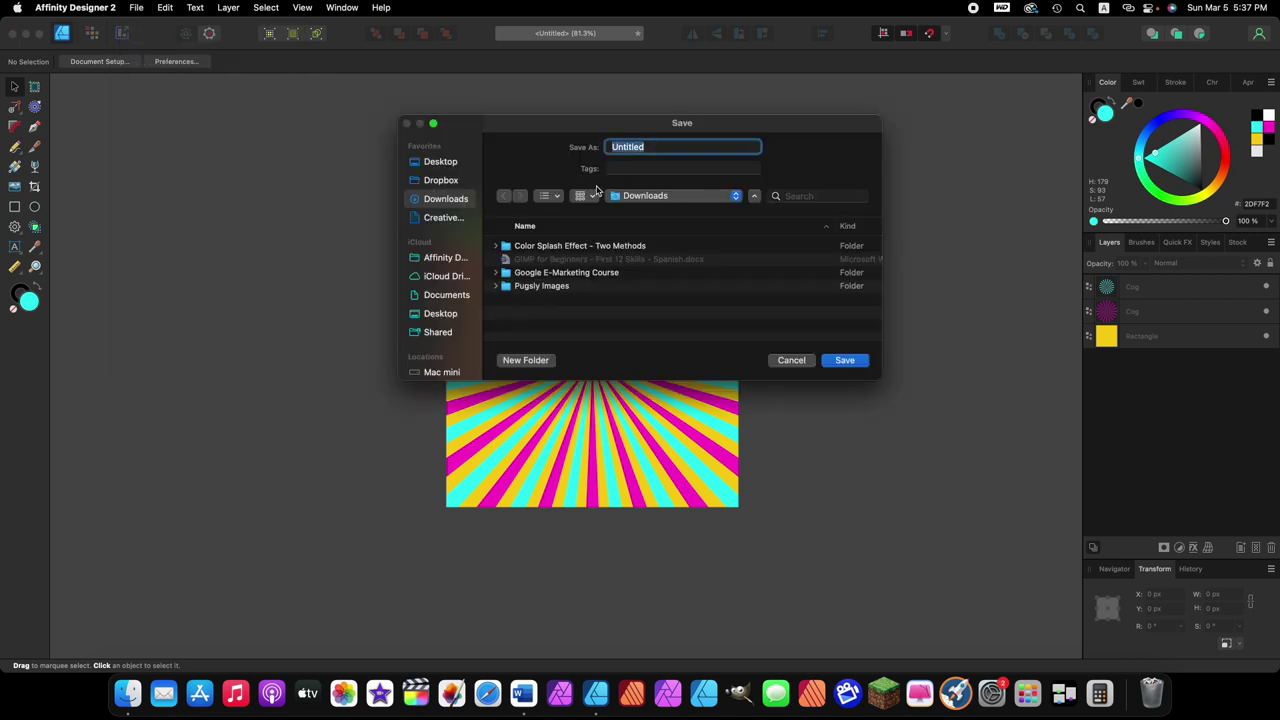
left_click(797, 364)
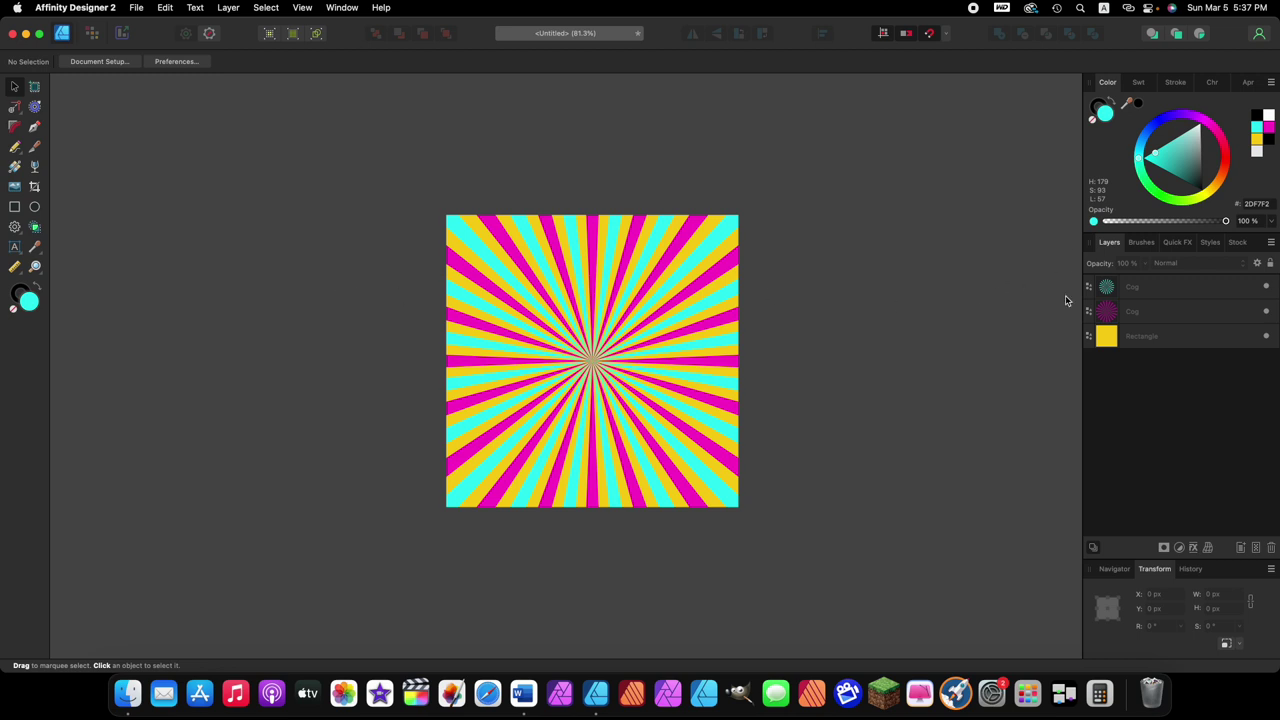
- Select the rectangle and the two cog layers one at a time to review the starburst's parts, and clear the selection
left_click(1148, 334)
left_click(1148, 318)
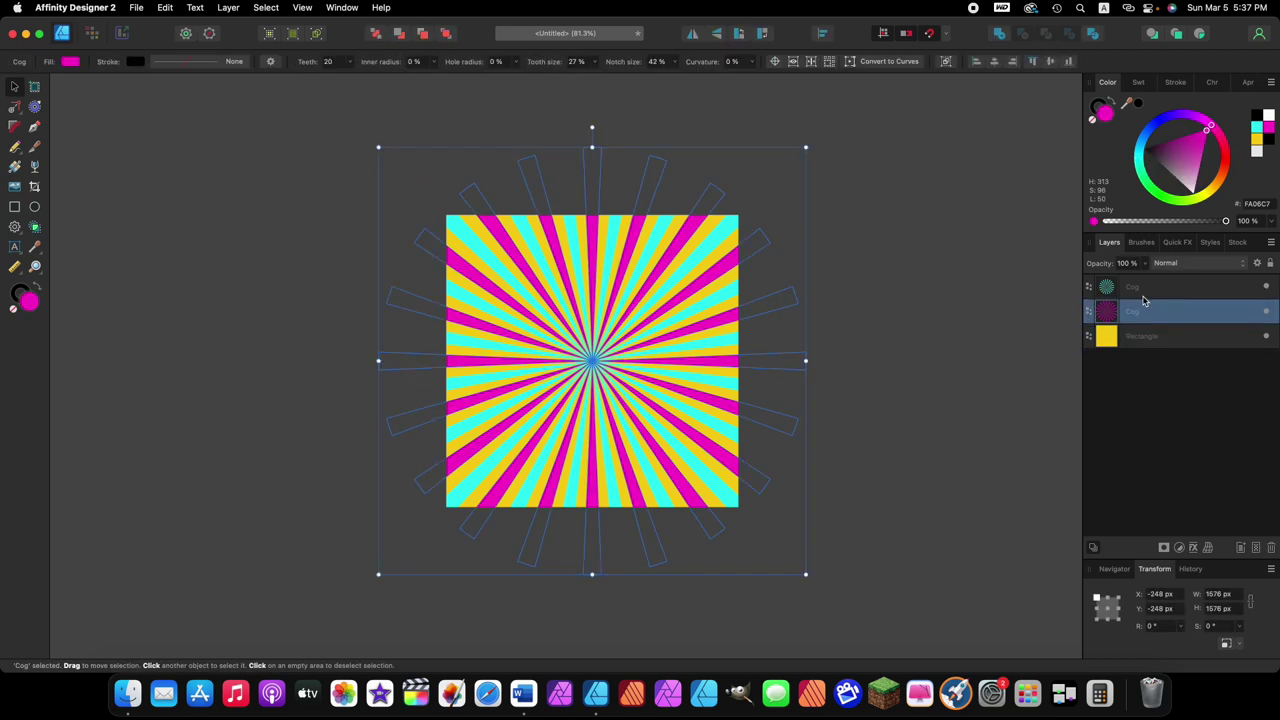
left_click(1144, 290)
left_click(1144, 310)
left_click(1143, 334)
left_click(910, 343)
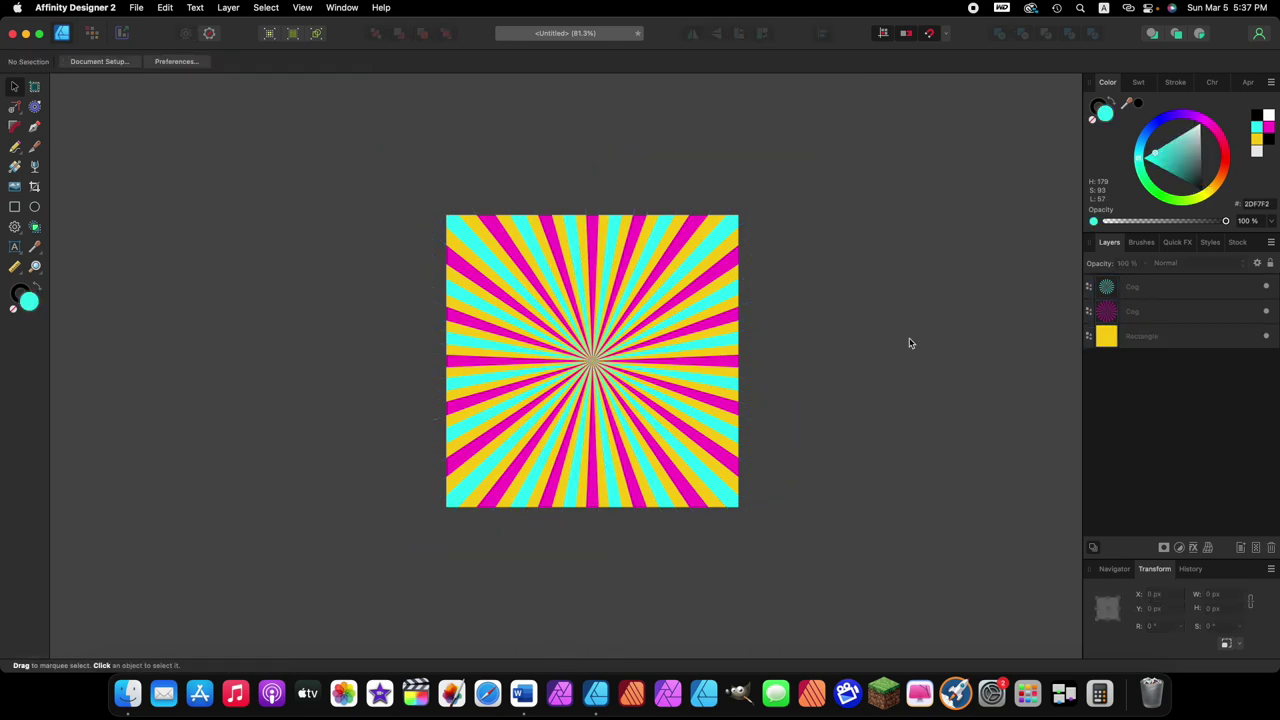